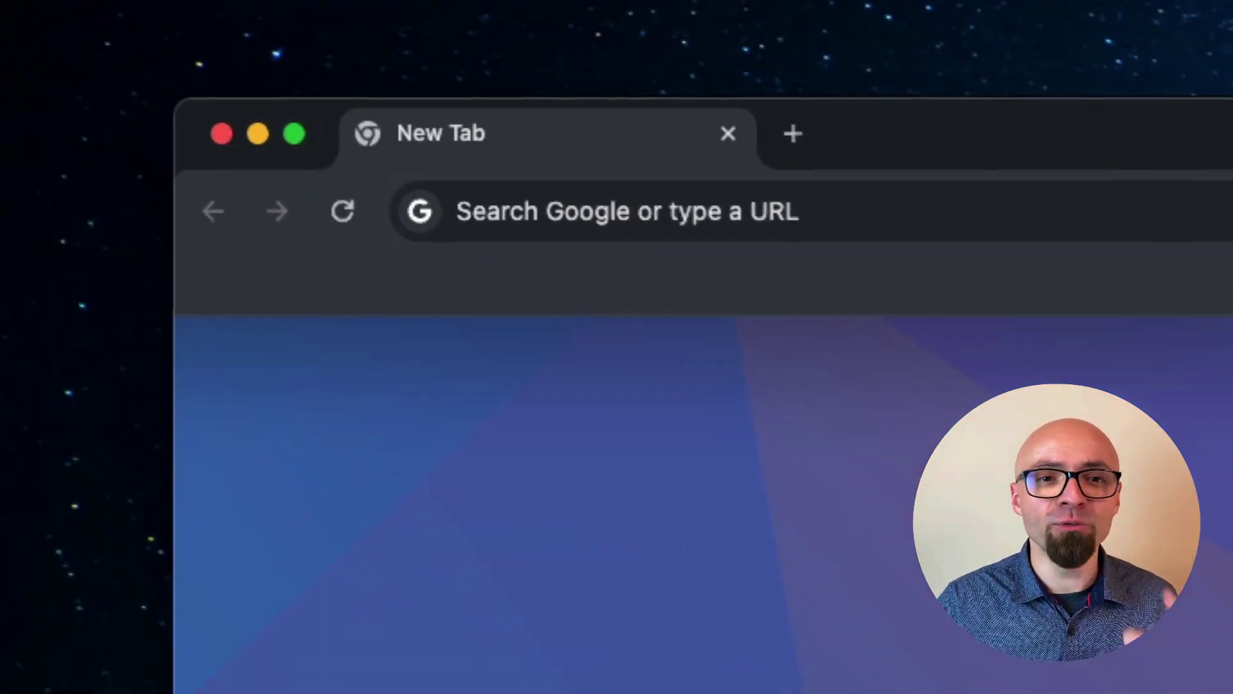
- Go to chrome://flags/ and scroll down through the Experiments list of available flags
{"action": "left_click", "coordinate": [481, 79]}
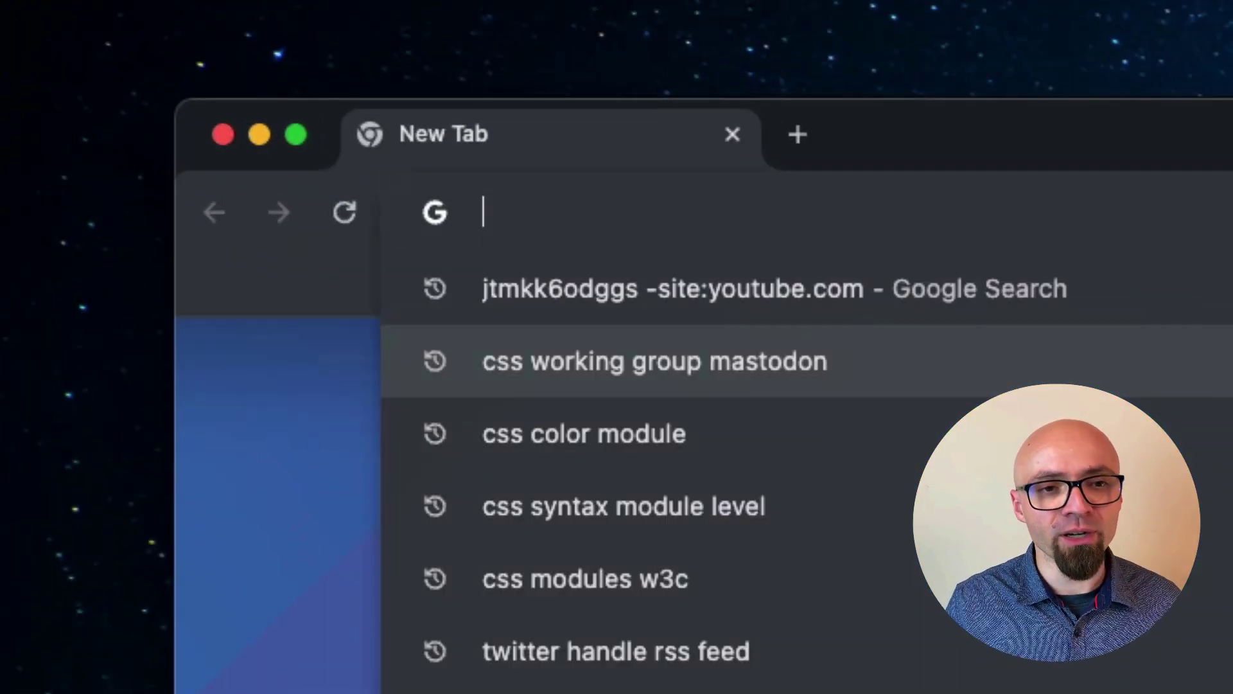
{"action": "type", "text": "chrome://flags/"}
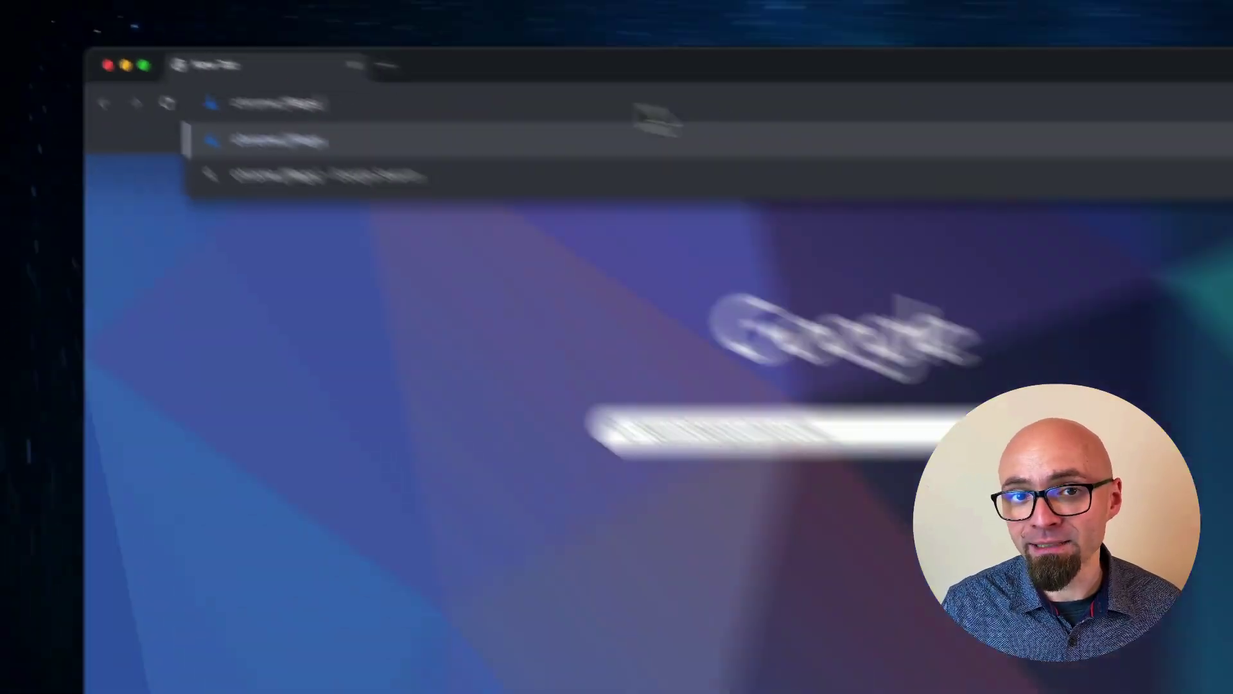
{"action": "key", "text": "Return"}
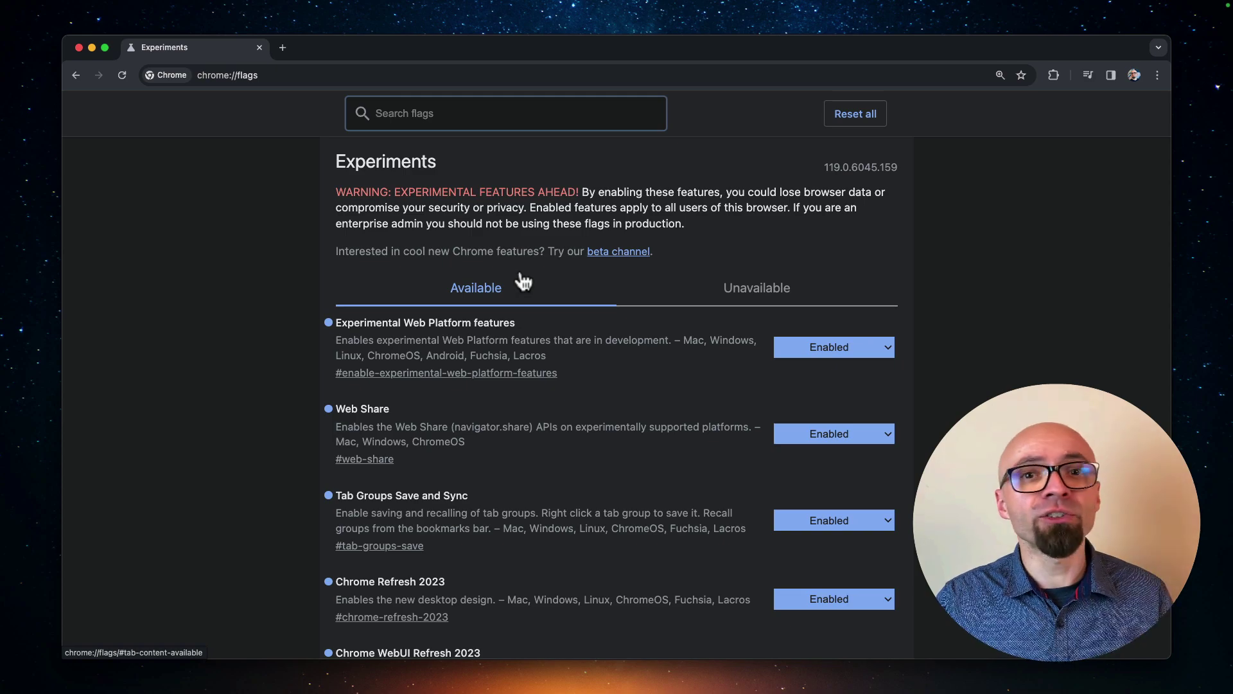
{"action": "scroll", "coordinate": [592, 342], "scroll_direction": "down", "scroll_amount": 3}
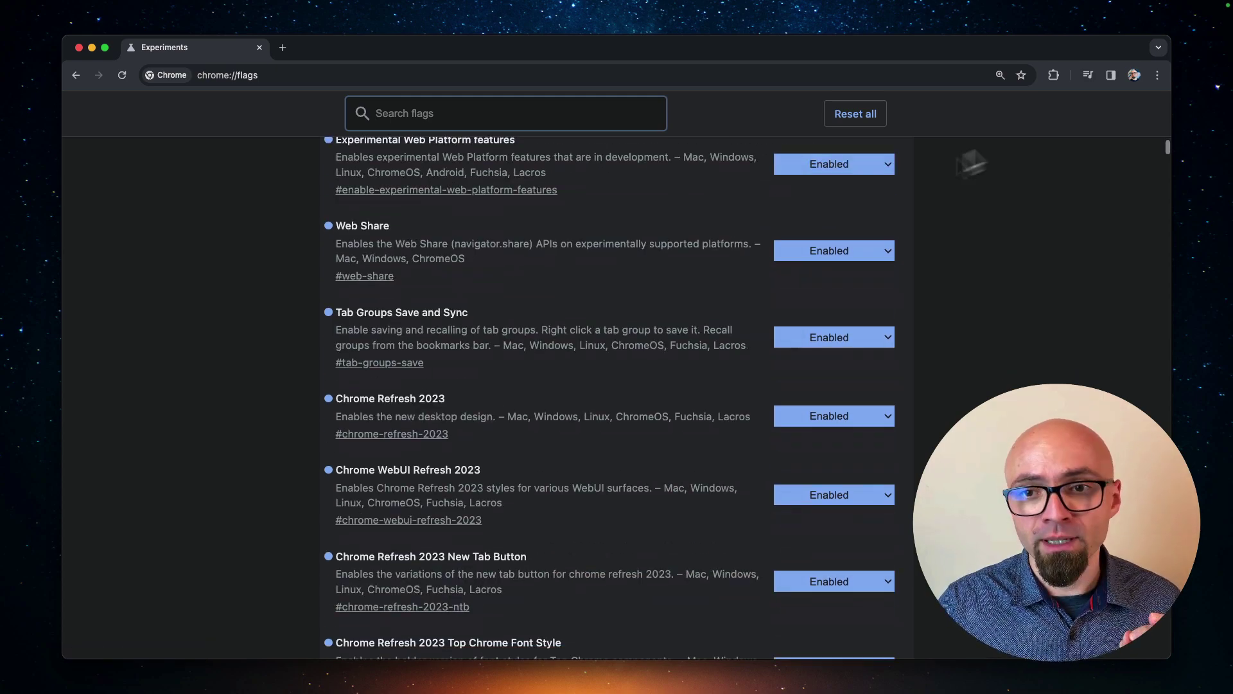
{"action": "left_click_drag", "start_coordinate": [1166, 148], "coordinate": [1106, 658]}
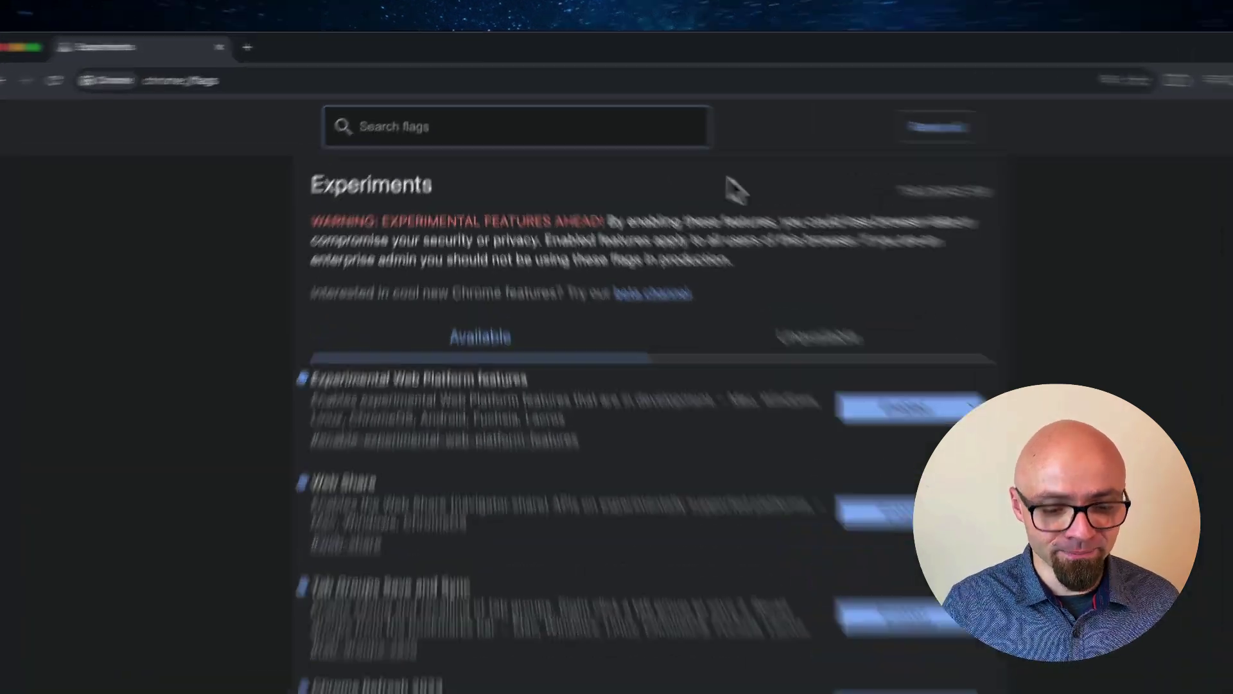
{"action": "type", "text": "experimental web plat"}
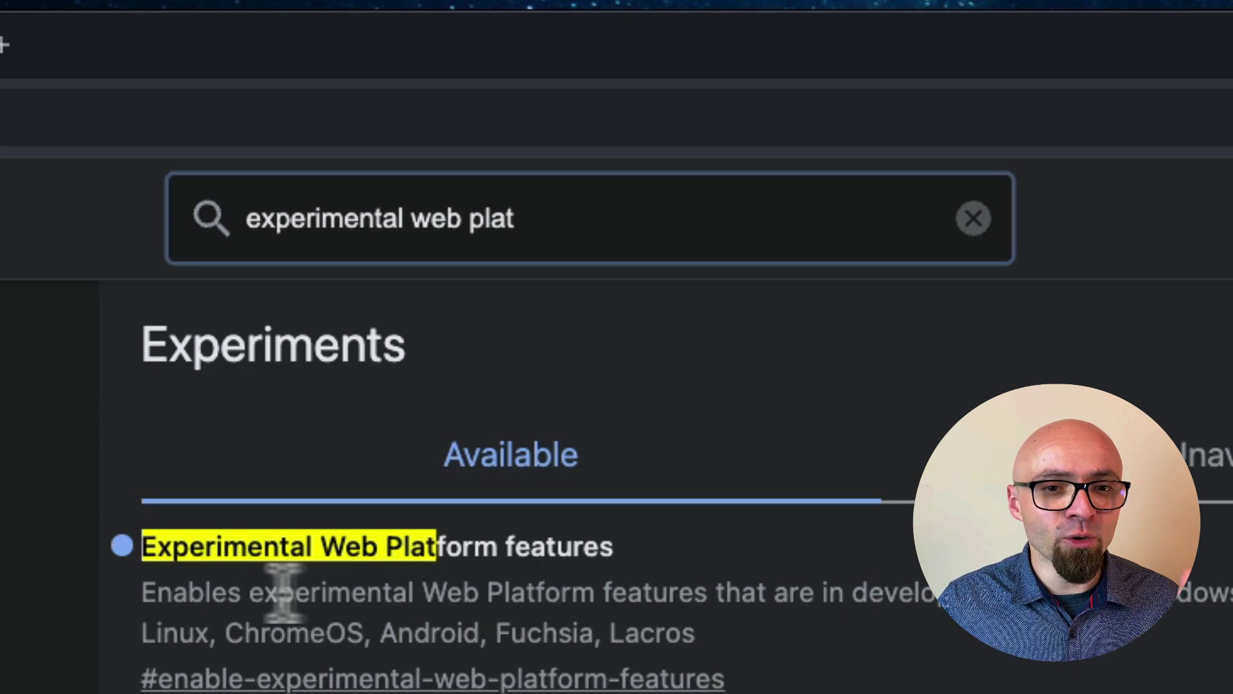
{"action": "triple_click", "coordinate": [321, 586]}
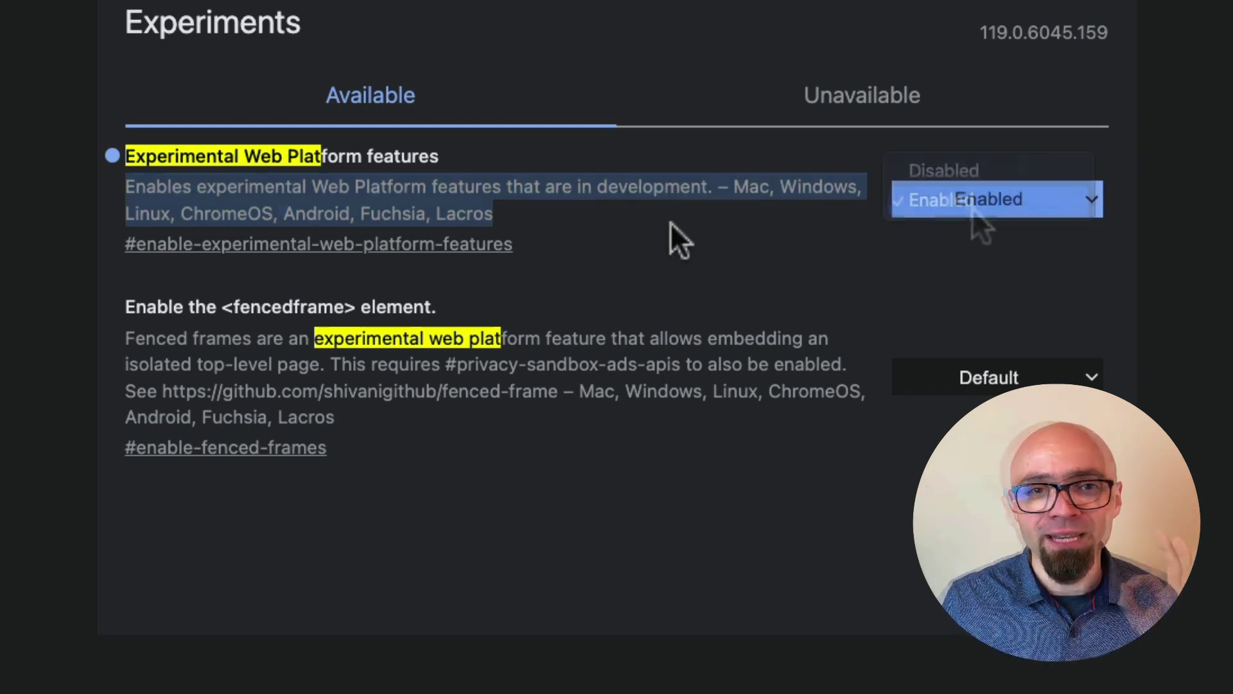
{"action": "left_click", "coordinate": [956, 211]}
{"action": "left_click", "coordinate": [954, 210]}
{"action": "left_click", "coordinate": [953, 231]}
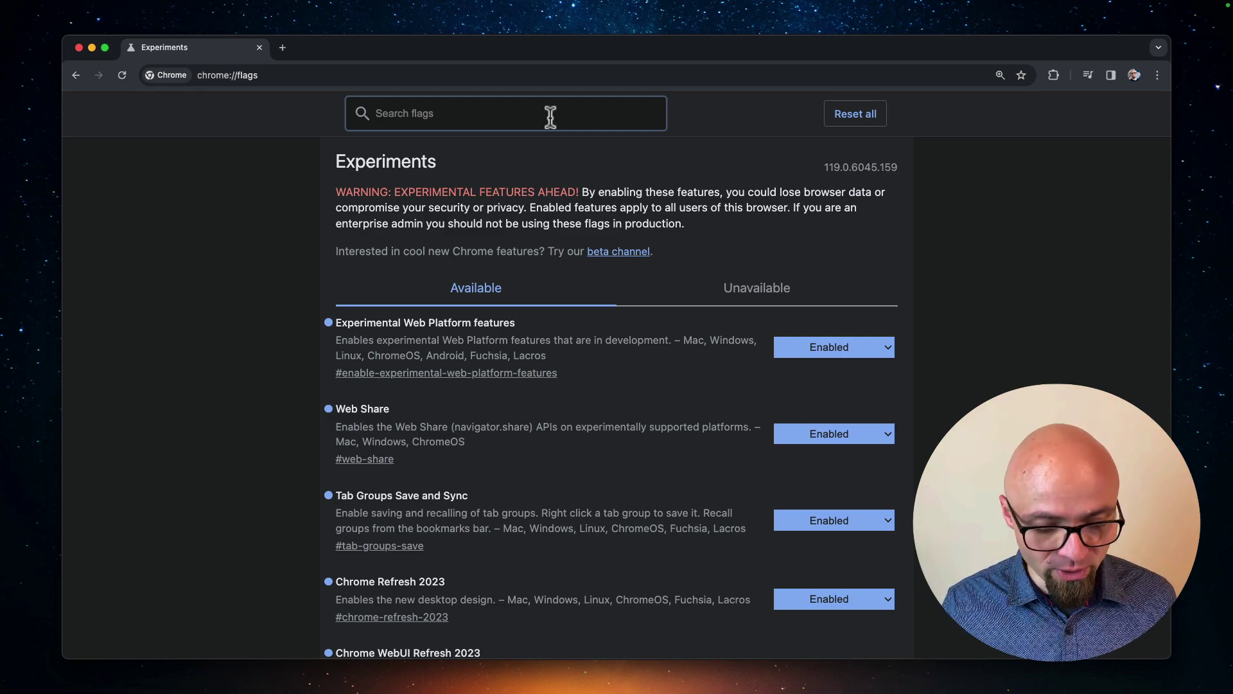
- Search the flags for 'share' and review the Web Share flag, set to Enabled
{"action": "type", "text": "share"}
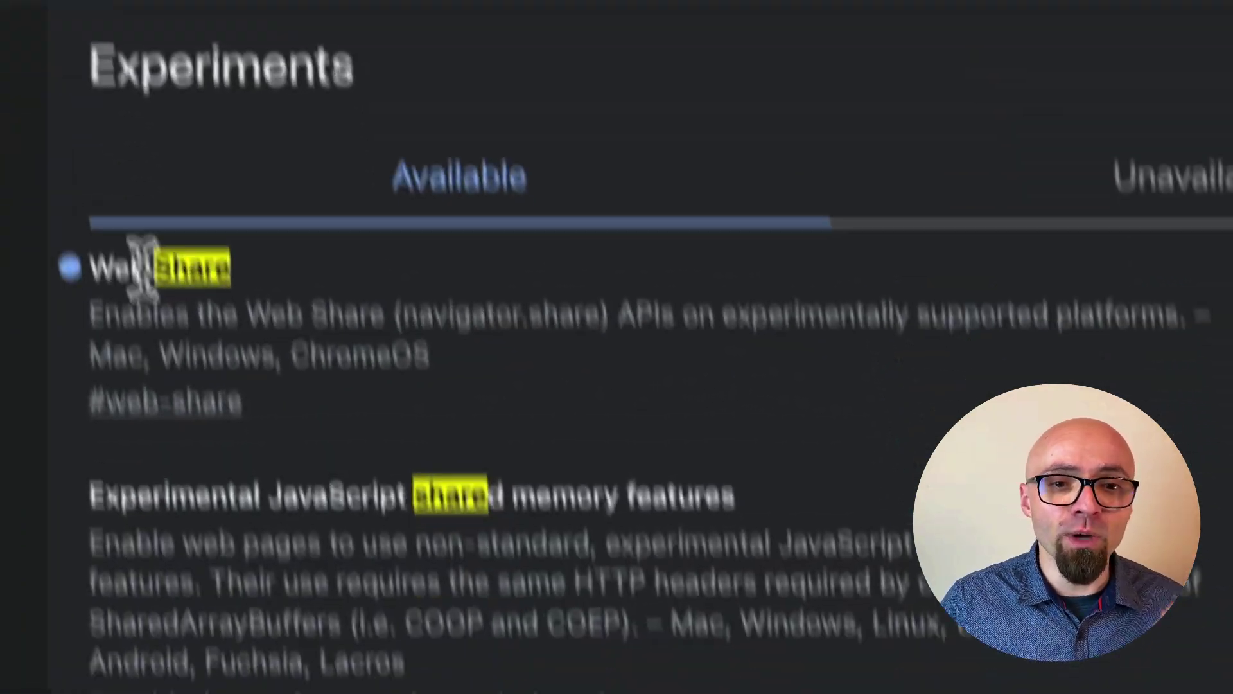
{"action": "triple_click", "coordinate": [252, 319]}
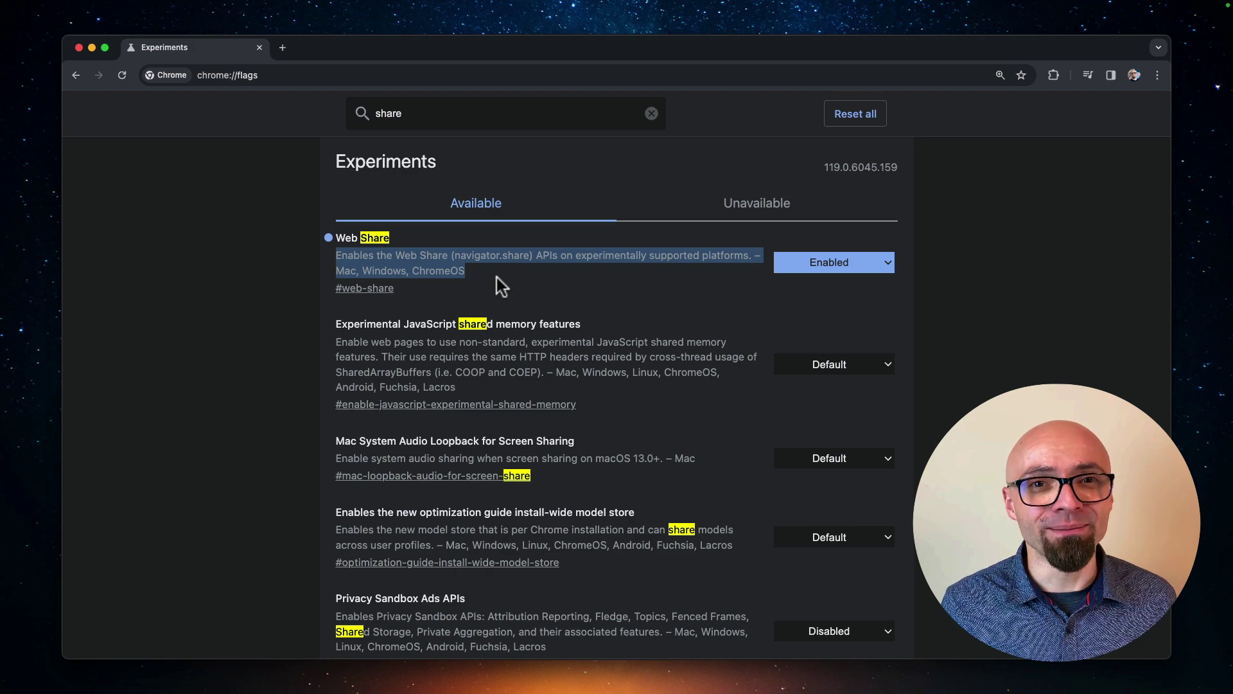
{"action": "left_click", "coordinate": [500, 285]}
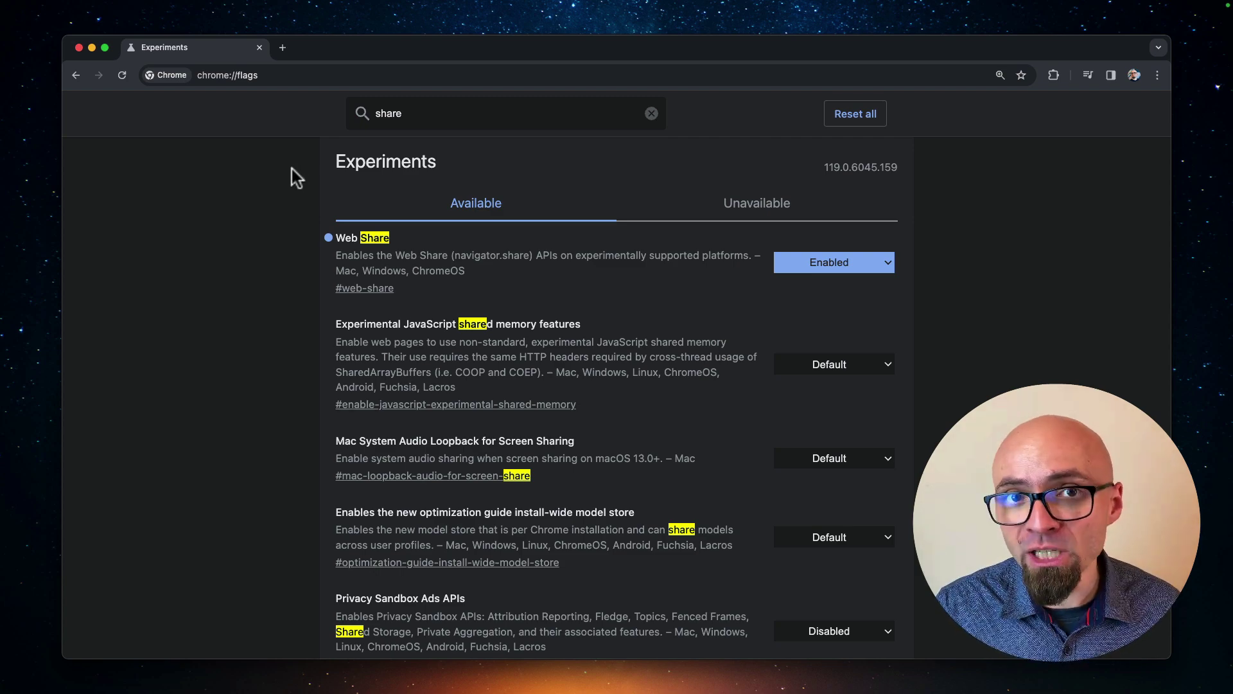
- Load edge://flags/ in the address bar and search its flags for 'share'
{"action": "left_click", "coordinate": [310, 75]}
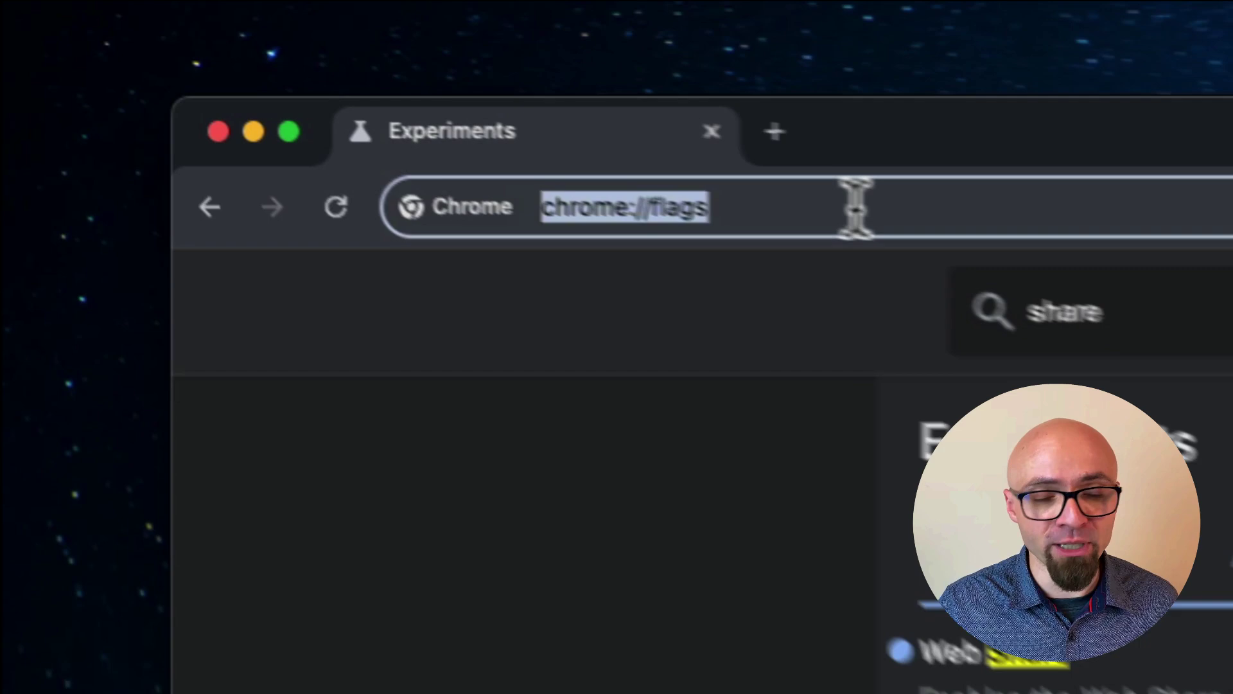
{"action": "type", "text": "edge://flags/"}
{"action": "key", "text": "super+Left"}
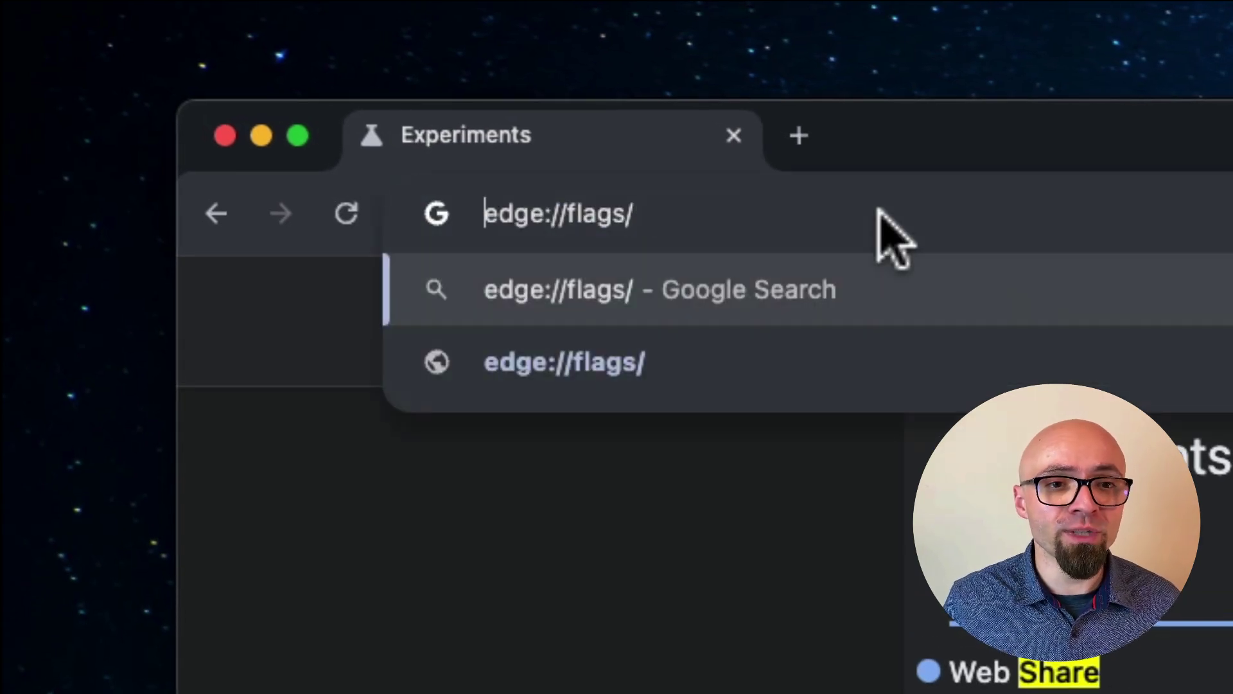
{"action": "key", "text": "Return"}
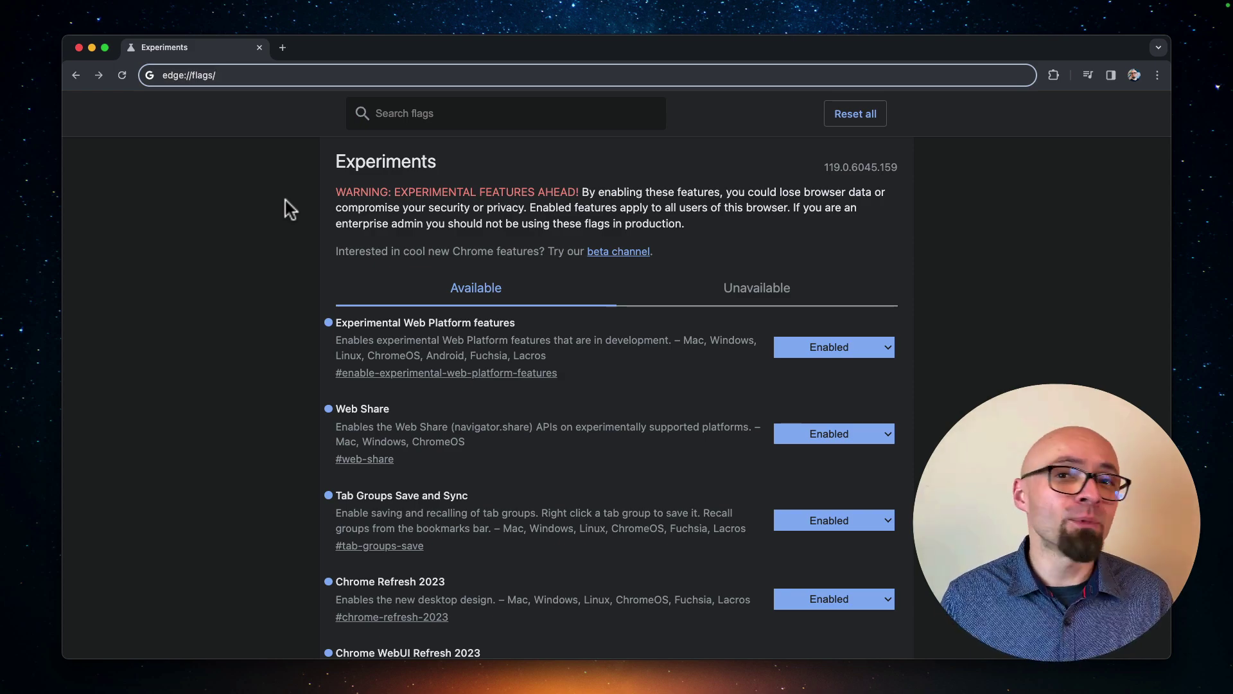
{"action": "type", "text": "share"}
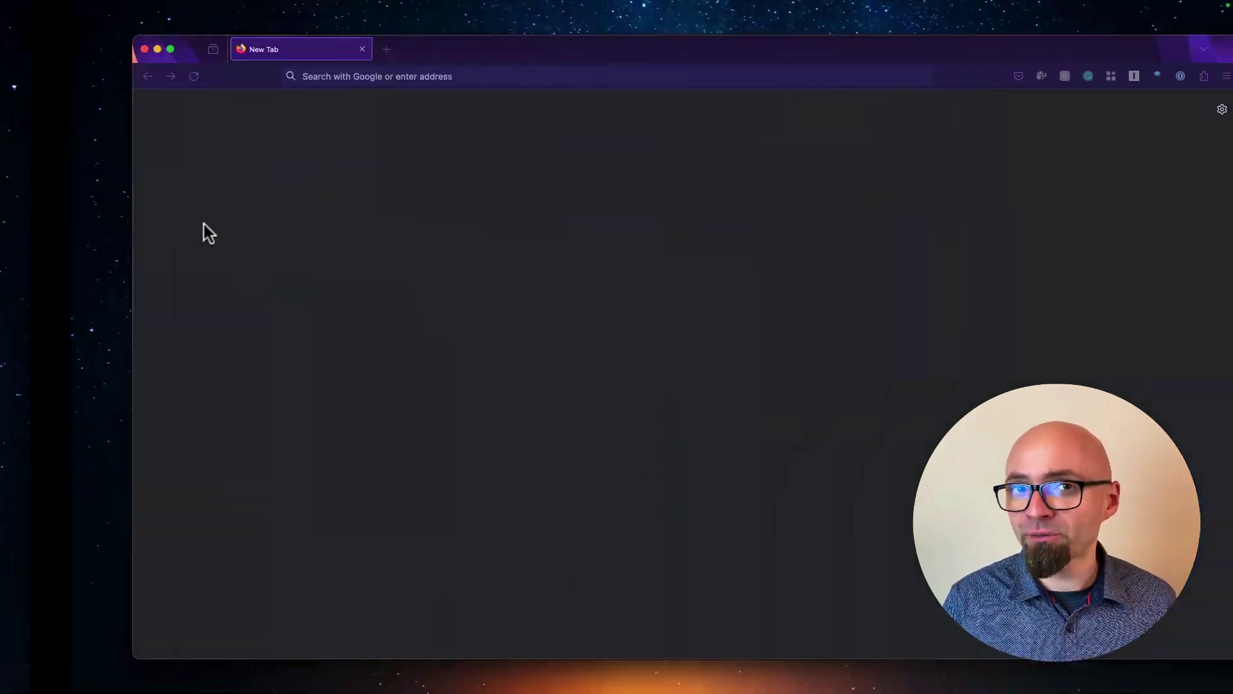
- Go to about:config and accept the risk warning to reach Advanced Preferences
{"action": "key", "text": "super+l"}
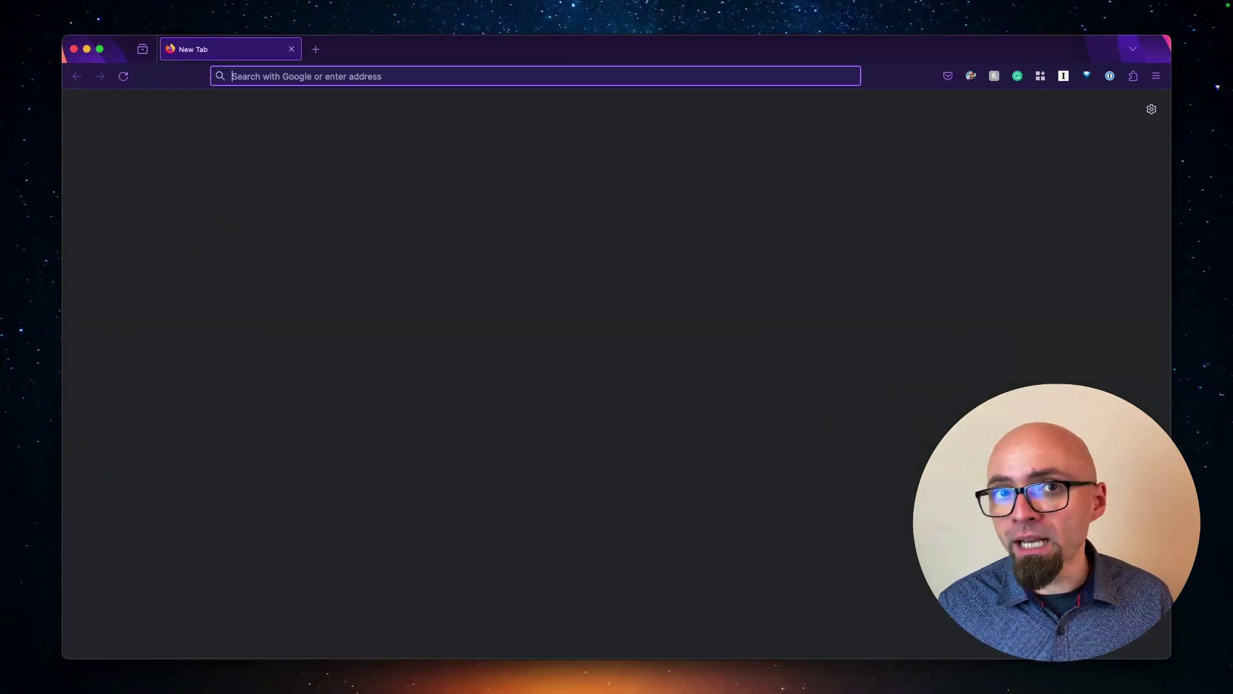
{"action": "type", "text": "about:config"}
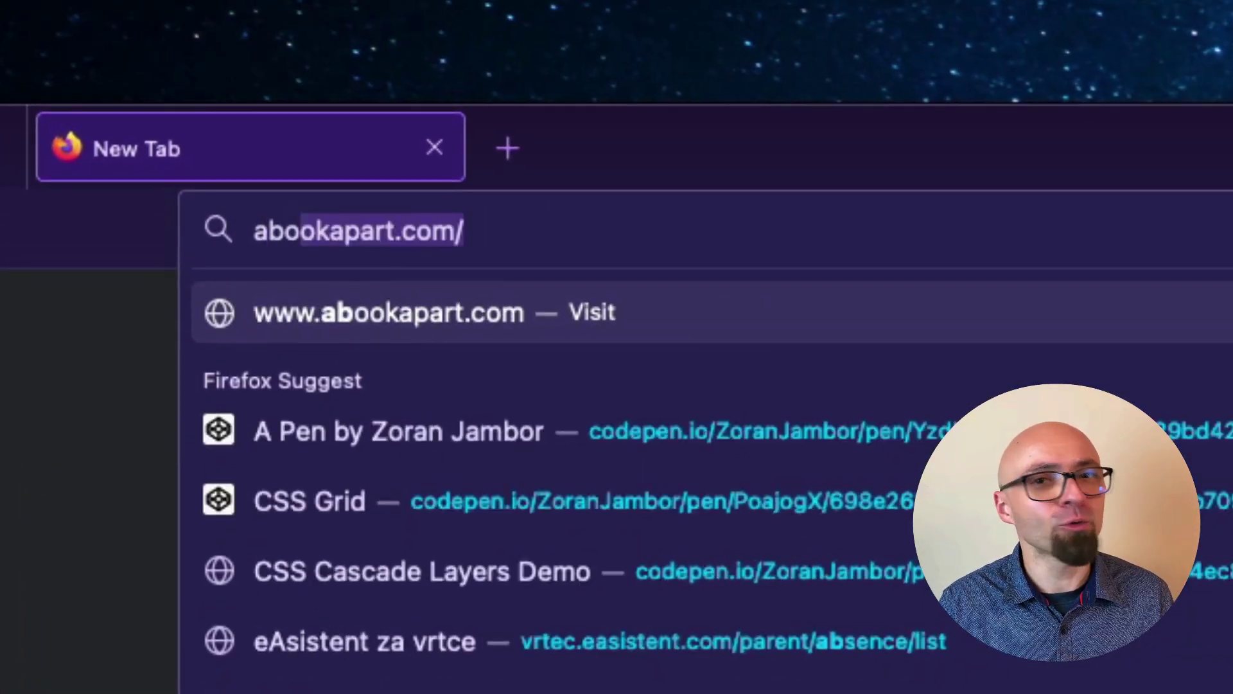
{"action": "key", "text": "Return"}
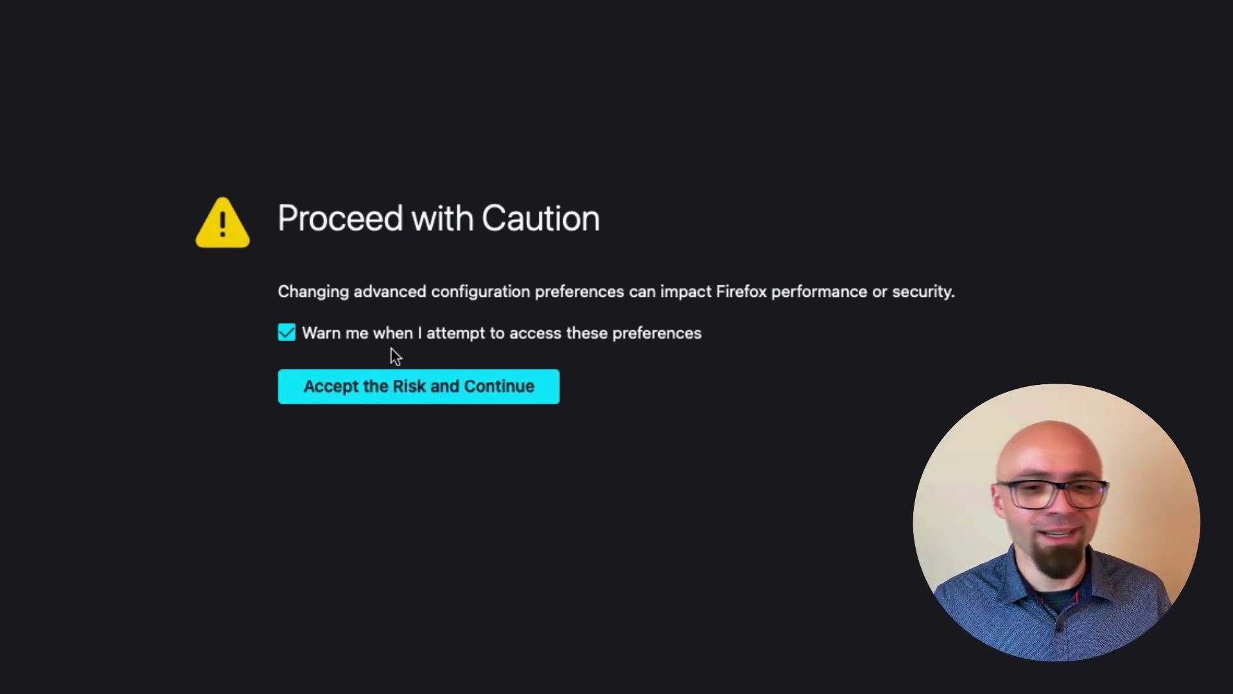
{"action": "left_click", "coordinate": [428, 393]}
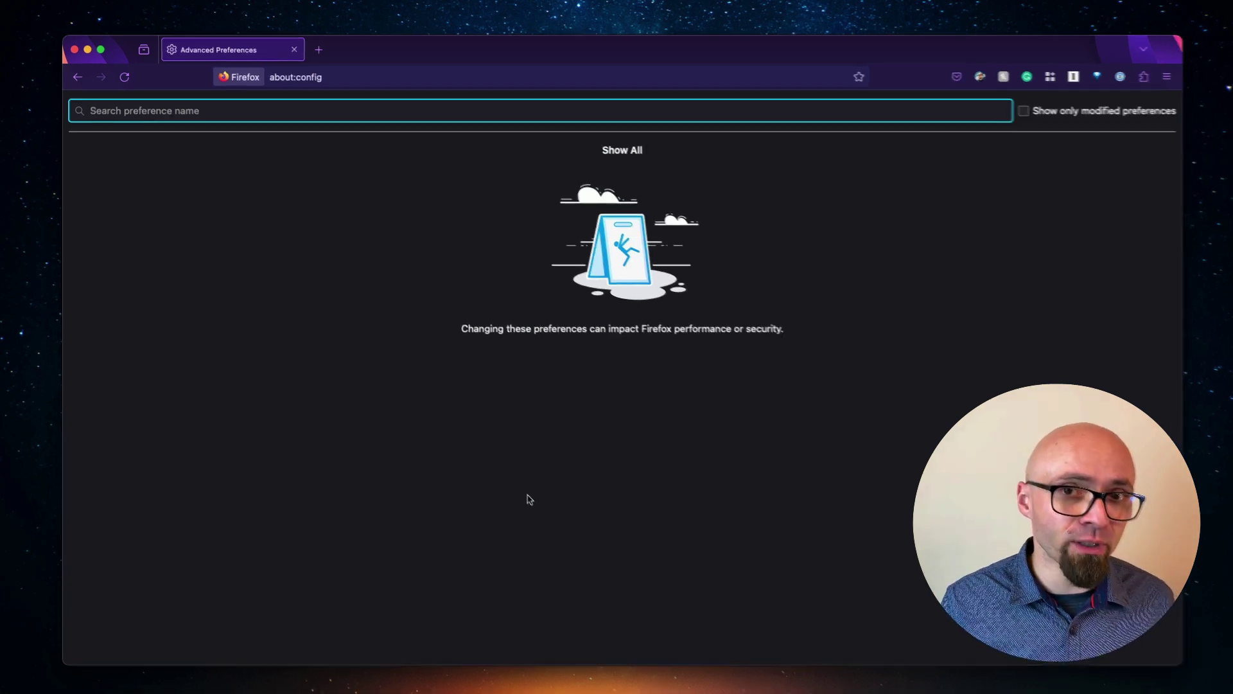
- Filter preferences by 'css' and scroll through the matching layout.css entries
{"action": "type", "text": "css"}
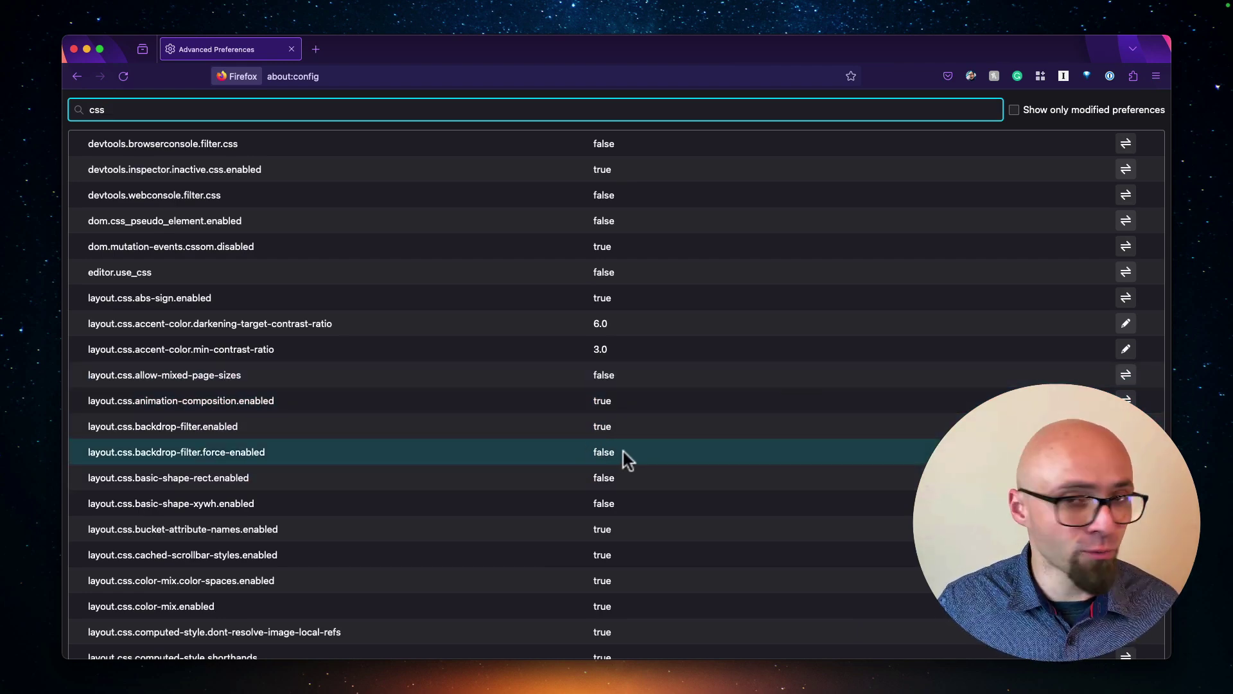
{"action": "scroll", "coordinate": [622, 456], "scroll_direction": "down", "scroll_amount": 7}
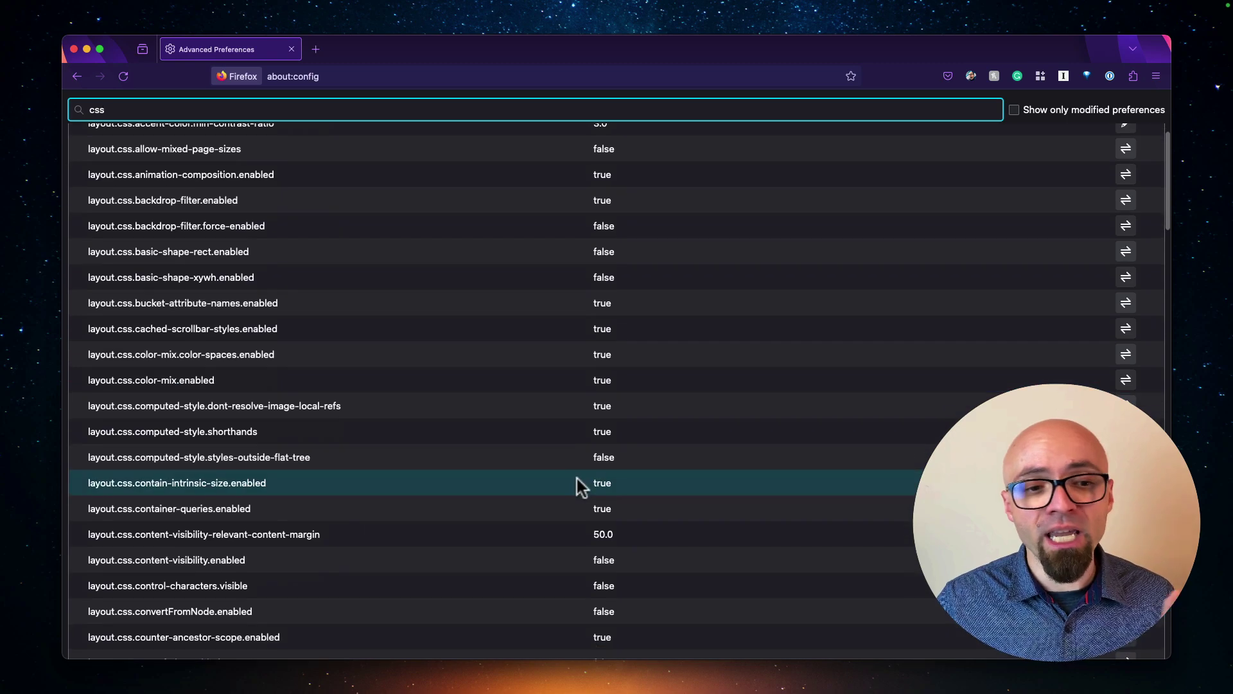
{"action": "scroll", "coordinate": [576, 479], "scroll_direction": "down", "scroll_amount": 15}
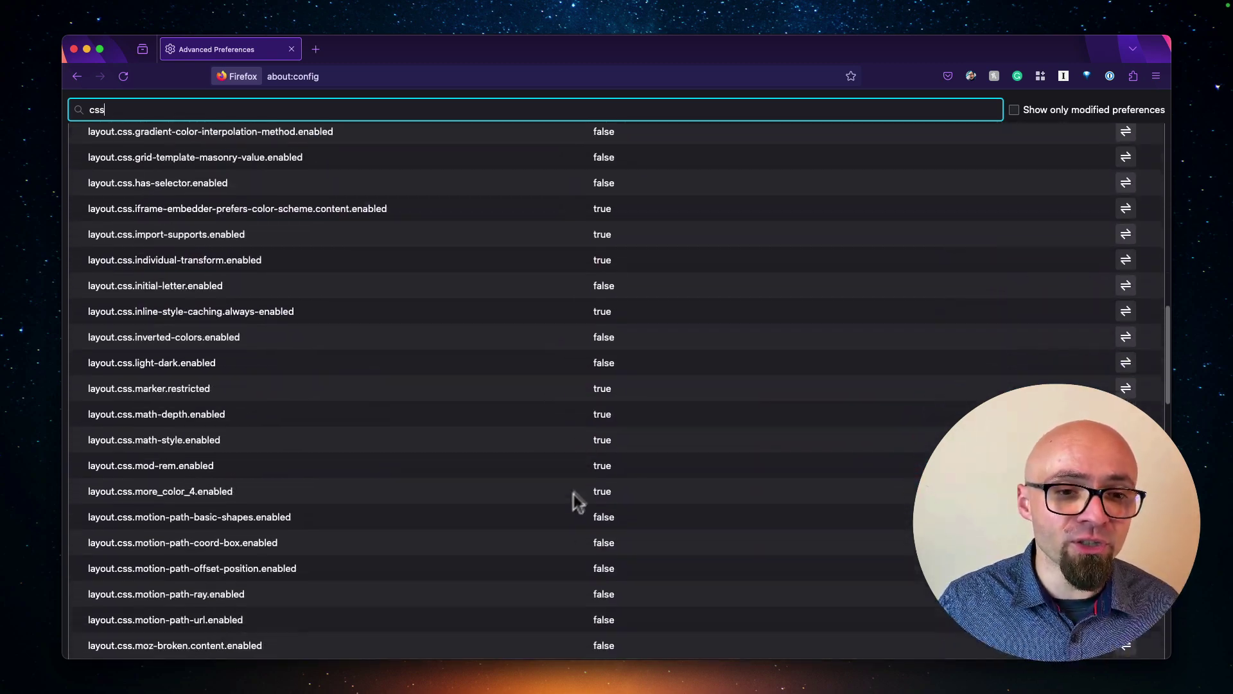
{"action": "scroll", "coordinate": [562, 530], "scroll_direction": "down", "scroll_amount": 8}
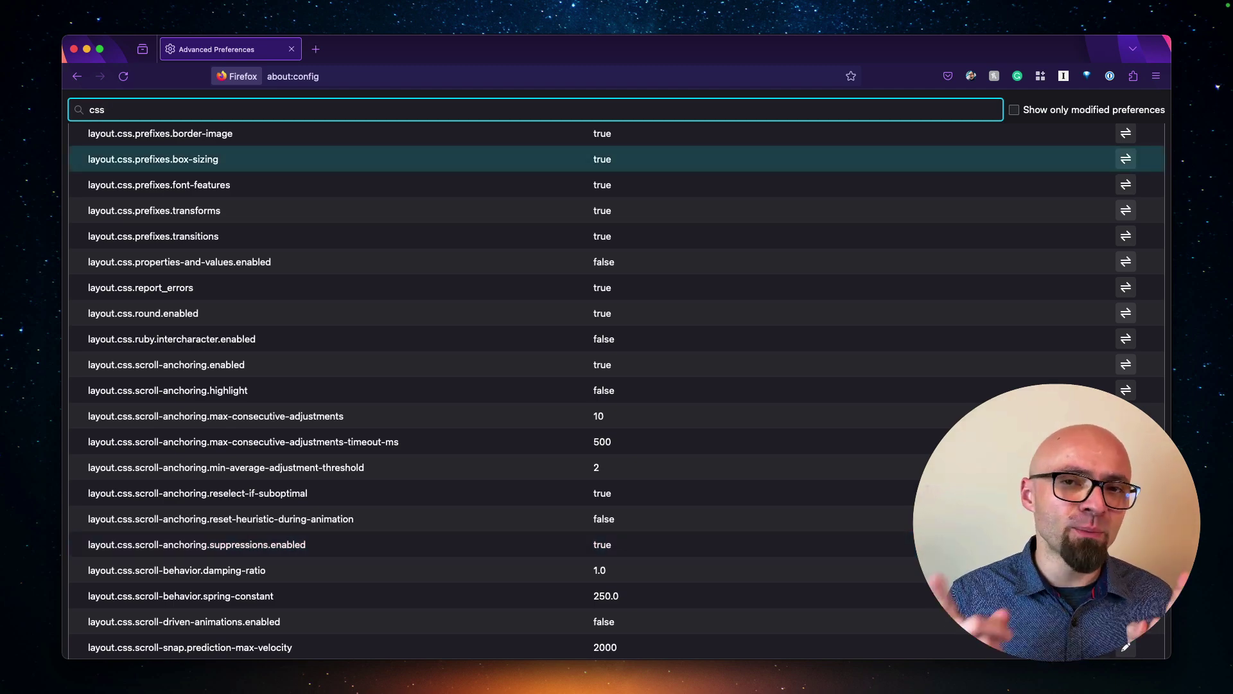
{"action": "key", "text": "super+t"}
{"action": "type", "text": "https://developer.mozilla.org/en-US/docs/Mozilla/Firefox/Experimental_features"}
{"action": "key", "text": "Return"}
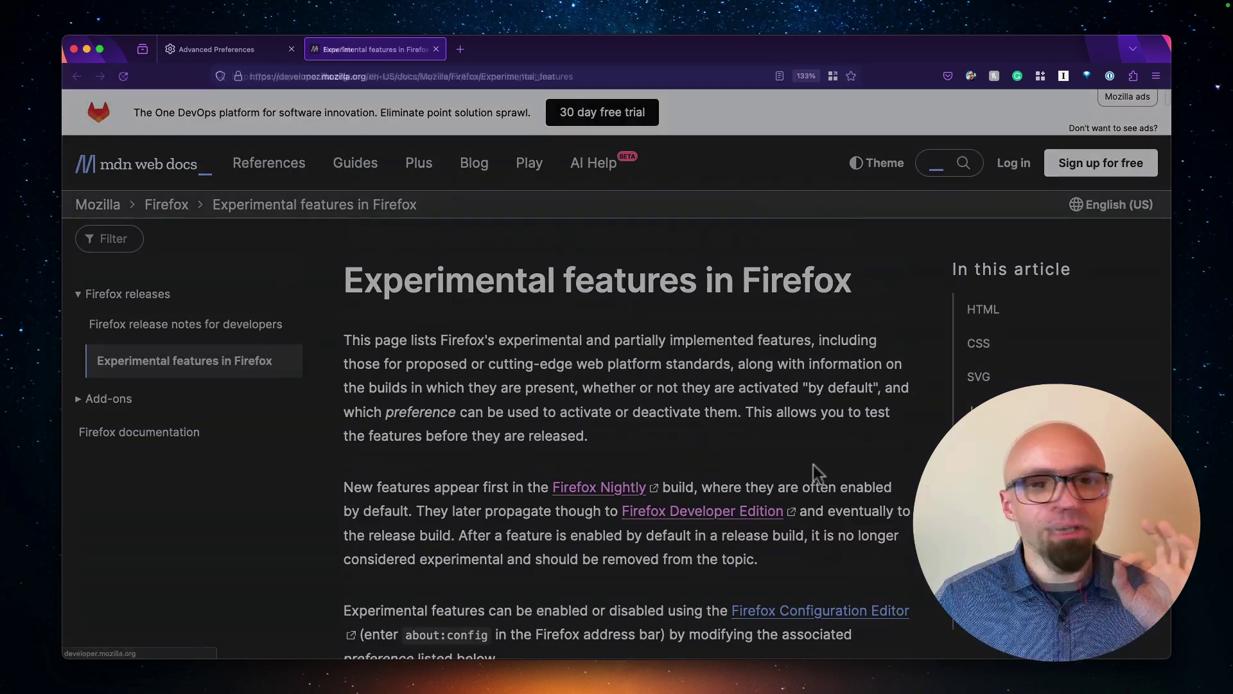
{"action": "scroll", "coordinate": [716, 454], "scroll_direction": "down", "scroll_amount": 4}
{"action": "scroll", "coordinate": [631, 415], "scroll_direction": "up", "scroll_amount": 2}
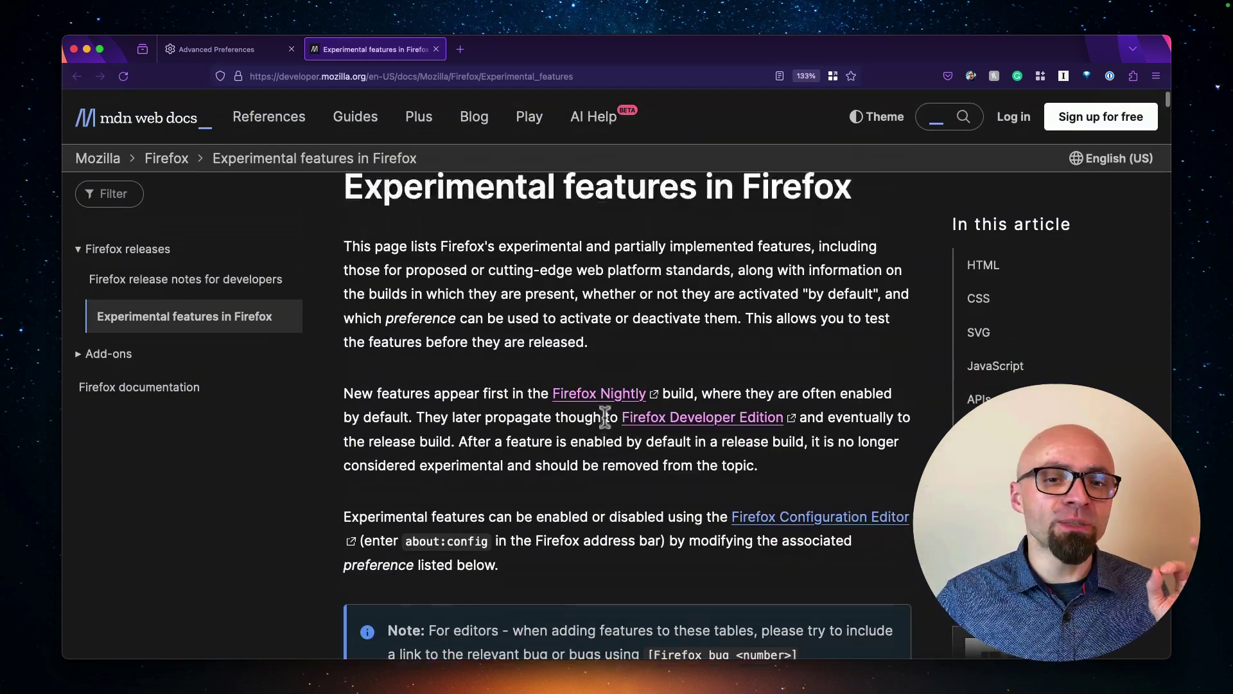
{"action": "scroll", "coordinate": [606, 454], "scroll_direction": "down", "scroll_amount": 8}
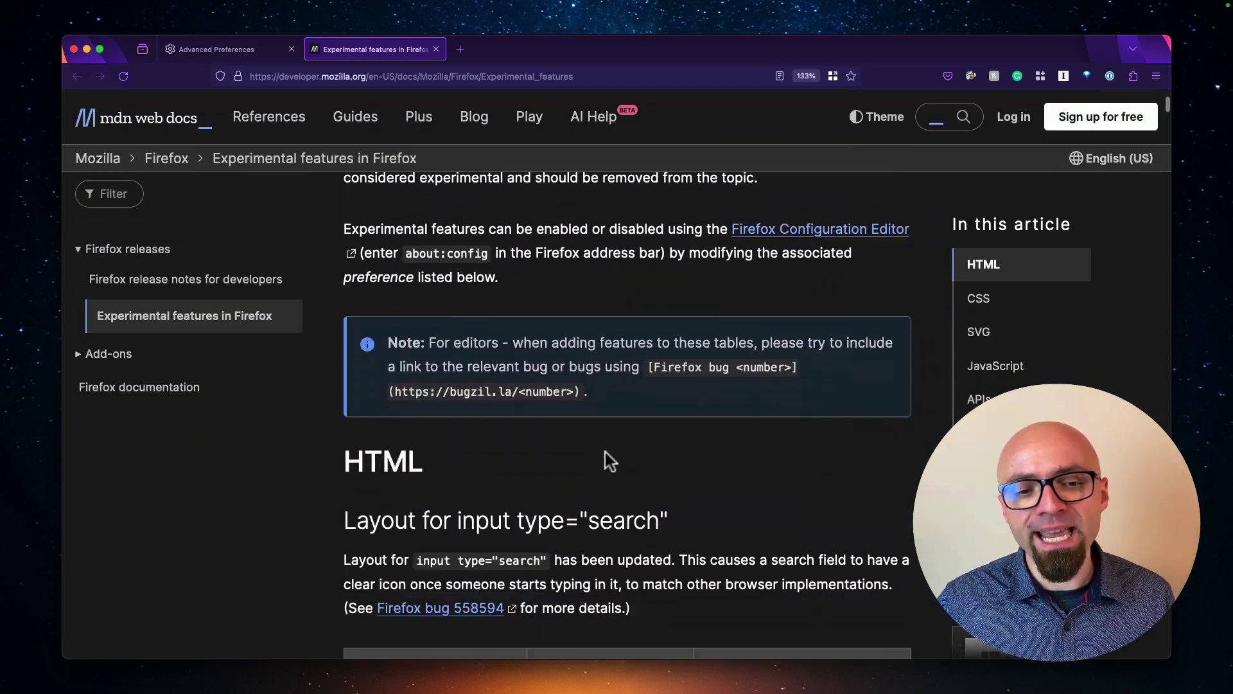
{"action": "scroll", "coordinate": [605, 458], "scroll_direction": "down", "scroll_amount": 4}
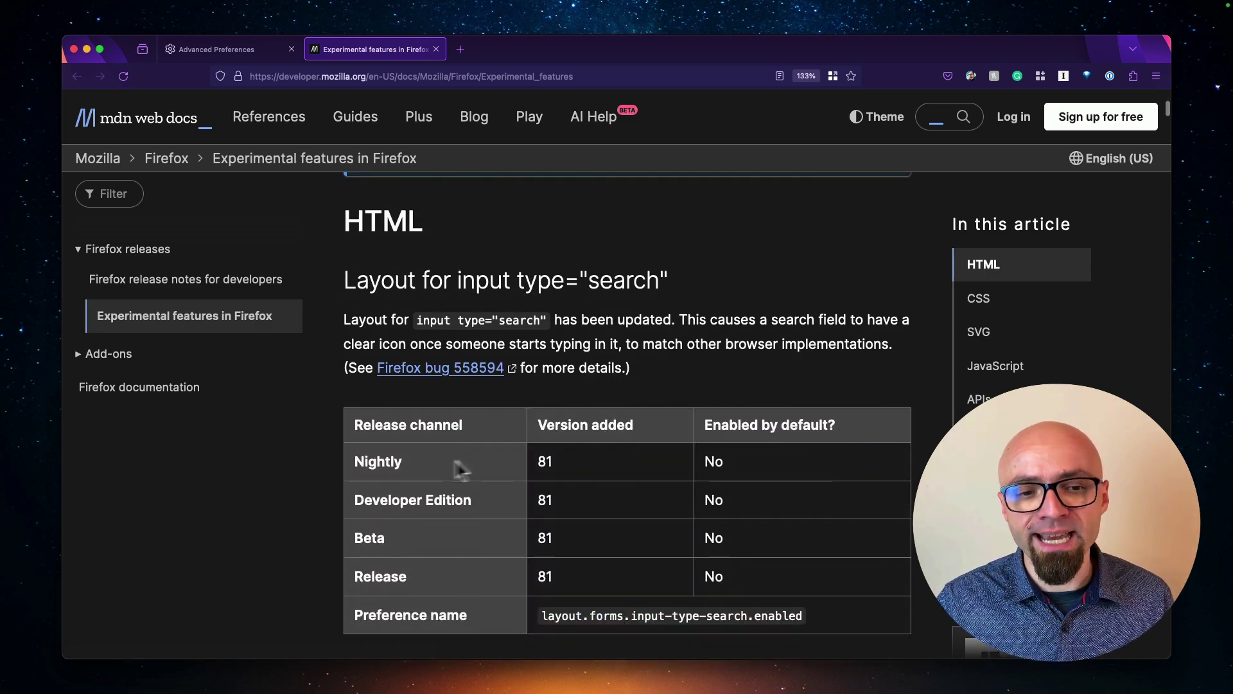
{"action": "scroll", "coordinate": [590, 513], "scroll_direction": "down", "scroll_amount": 2}
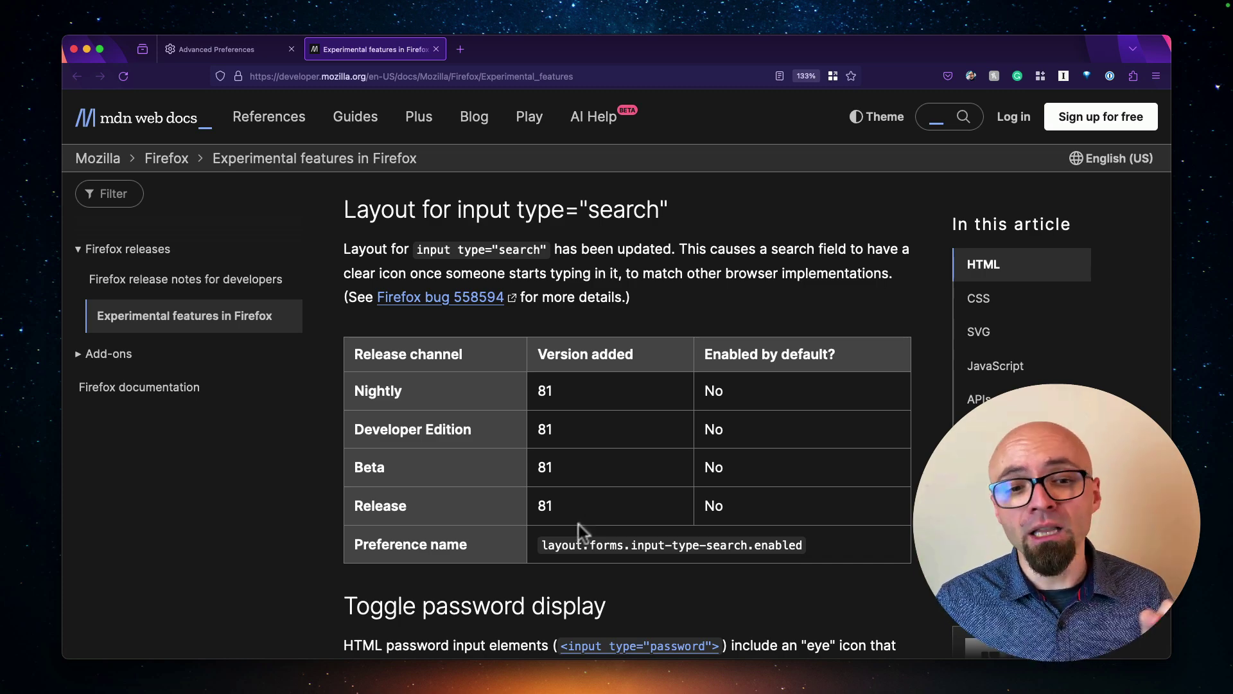
{"action": "left_click_drag", "start_coordinate": [536, 545], "coordinate": [869, 547]}
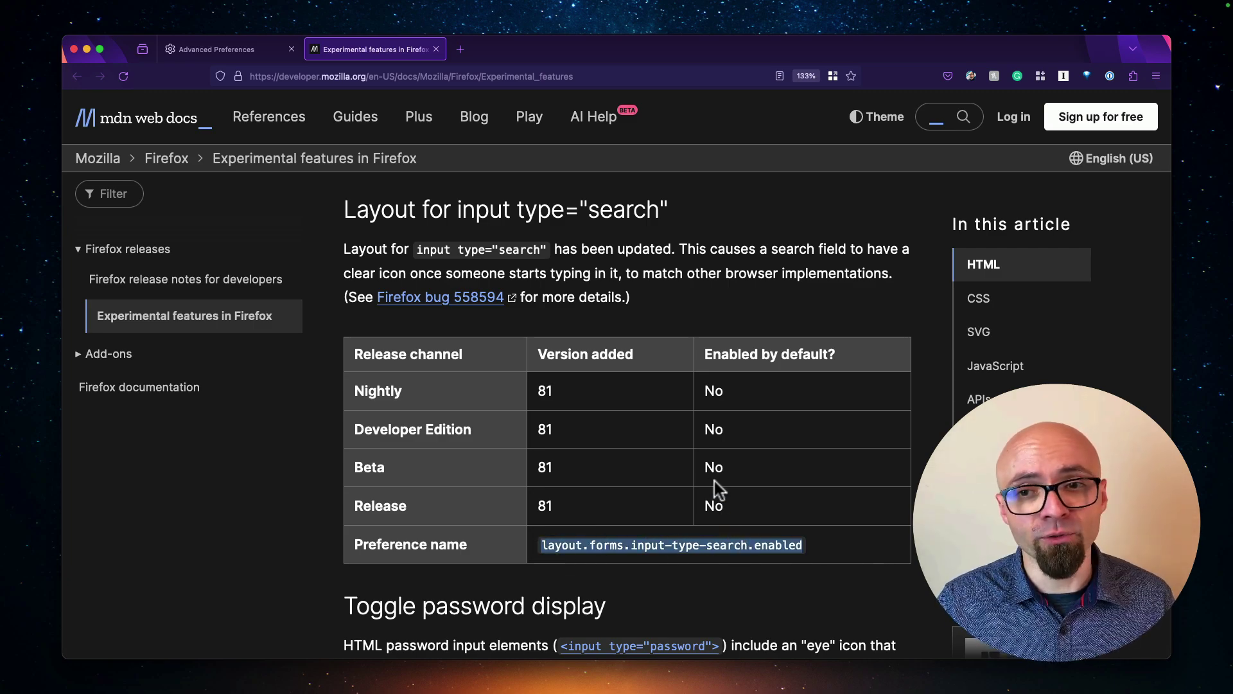
{"action": "scroll", "coordinate": [715, 480], "scroll_direction": "down", "scroll_amount": 3}
{"action": "scroll", "coordinate": [715, 480], "scroll_direction": "down", "scroll_amount": 20}
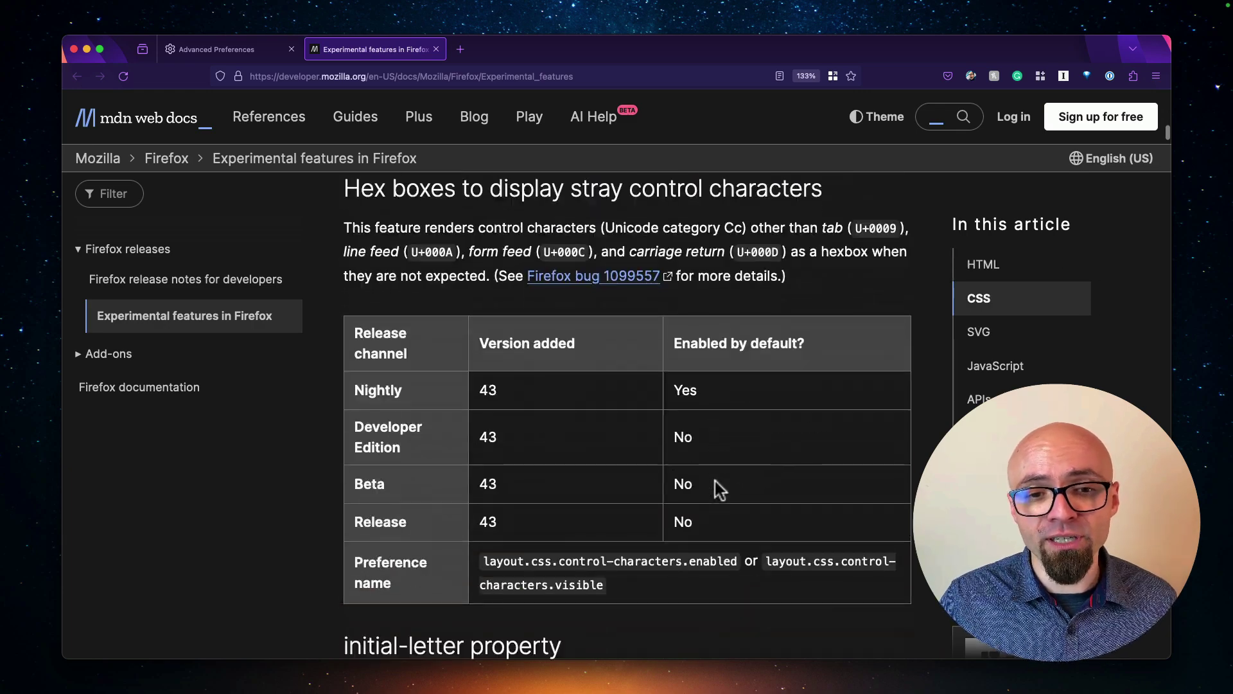
{"action": "scroll", "coordinate": [715, 480], "scroll_direction": "down", "scroll_amount": 20}
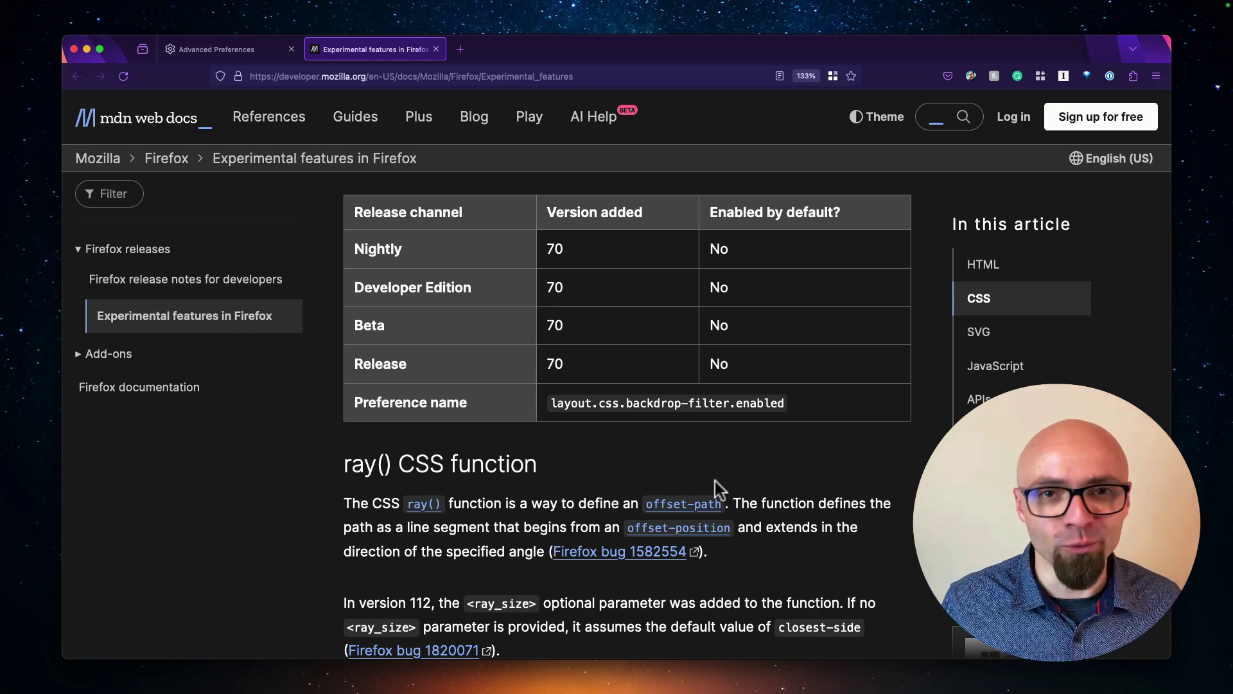
- Switch to the desktop Space holding the empty Safari window
{"action": "key", "text": "ctrl+Right"}
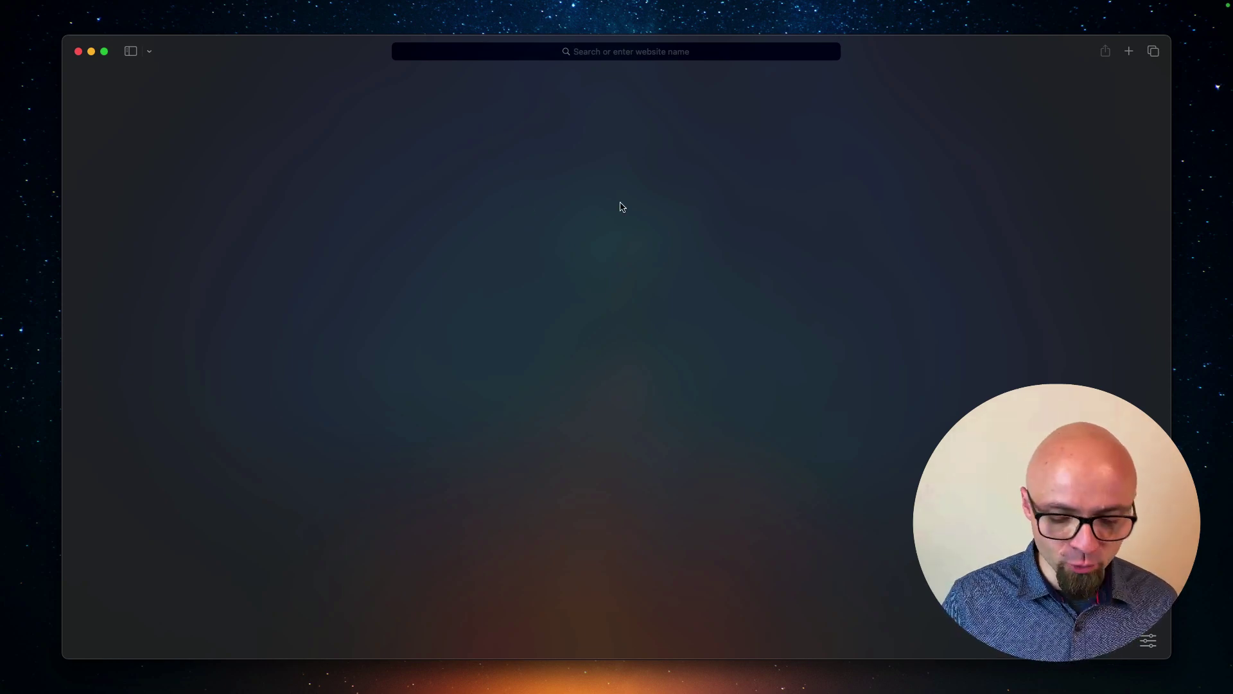
- Show Safari Settings' Feature Flags pane and scroll through the Stable and Preview flags
{"action": "key", "text": "super+comma"}
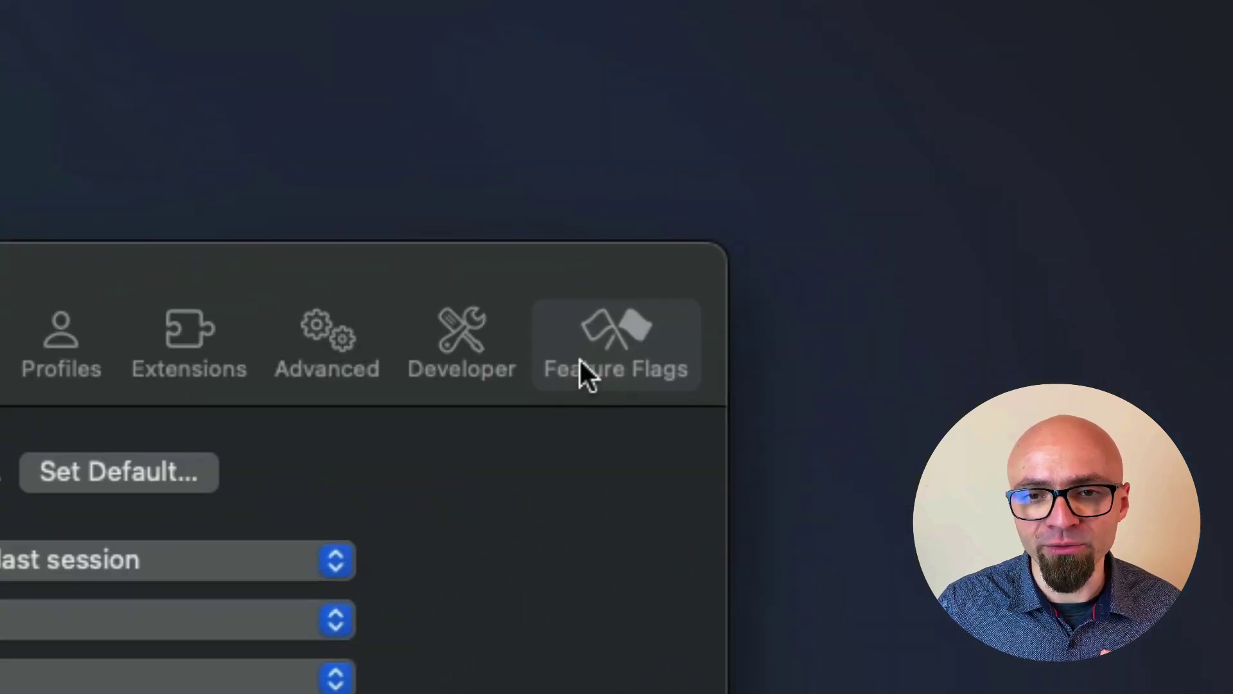
{"action": "left_click", "coordinate": [609, 348]}
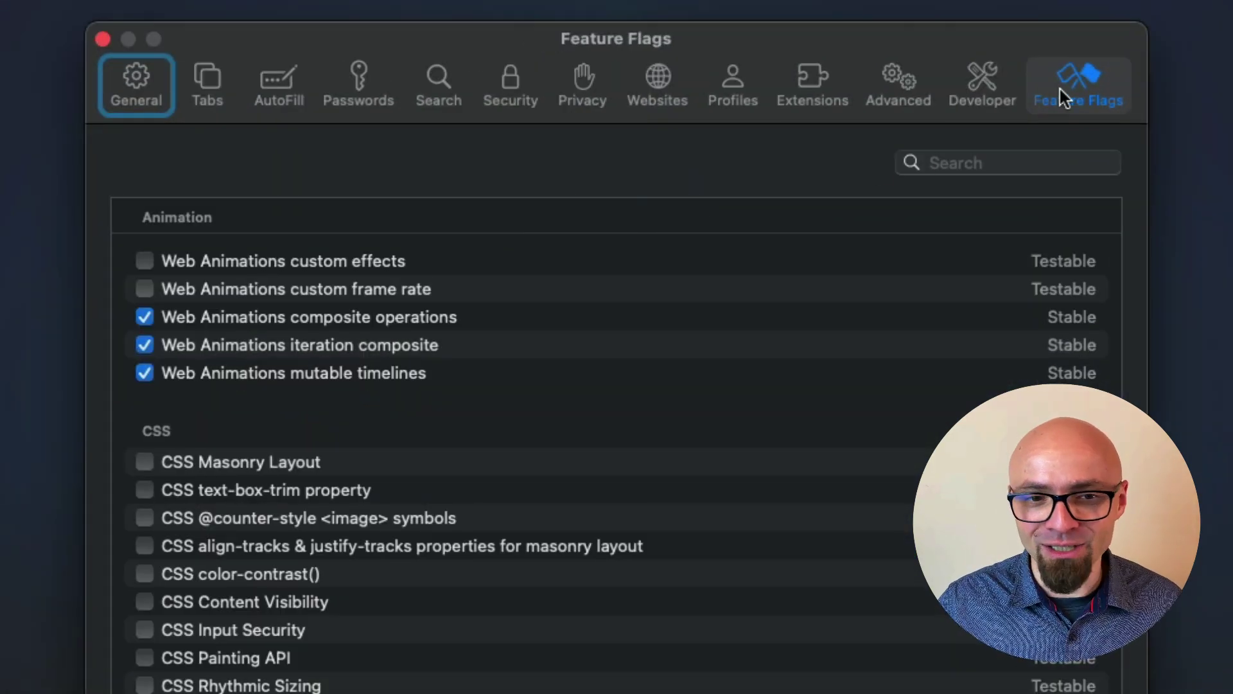
{"action": "scroll", "coordinate": [902, 394], "scroll_direction": "down", "scroll_amount": 2}
{"action": "scroll", "coordinate": [902, 392], "scroll_direction": "down", "scroll_amount": 10}
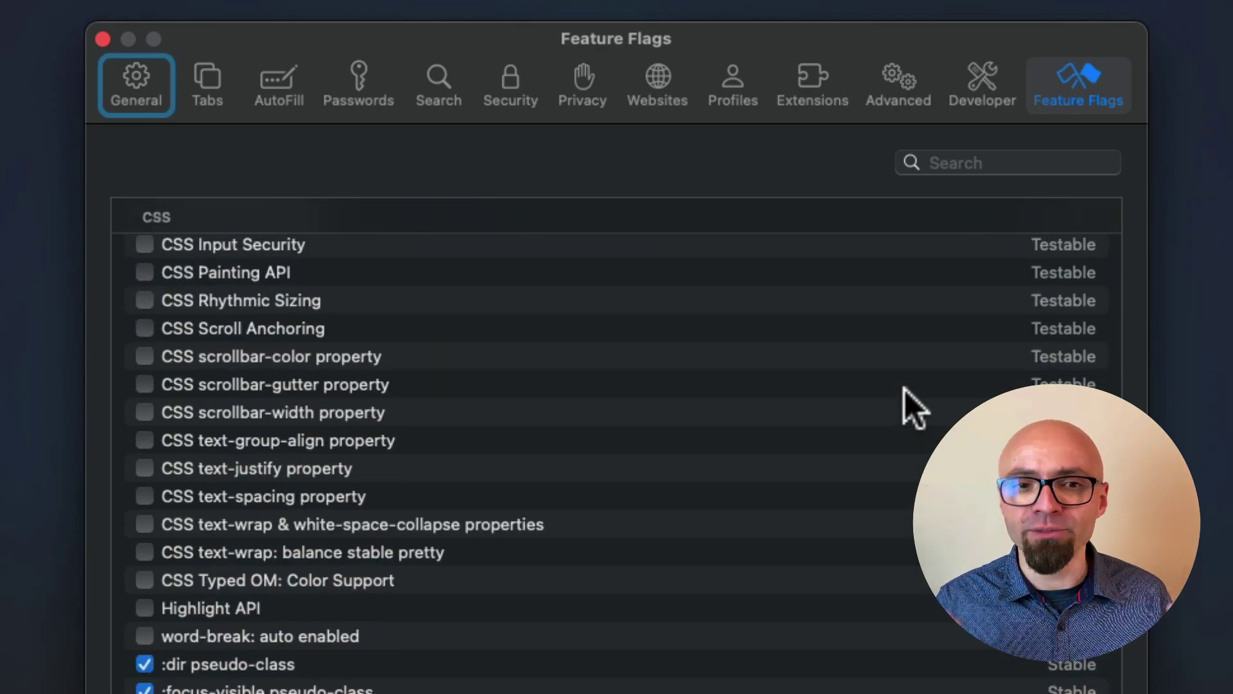
{"action": "scroll", "coordinate": [772, 429], "scroll_direction": "down", "scroll_amount": 1}
{"action": "scroll", "coordinate": [772, 429], "scroll_direction": "down", "scroll_amount": 20}
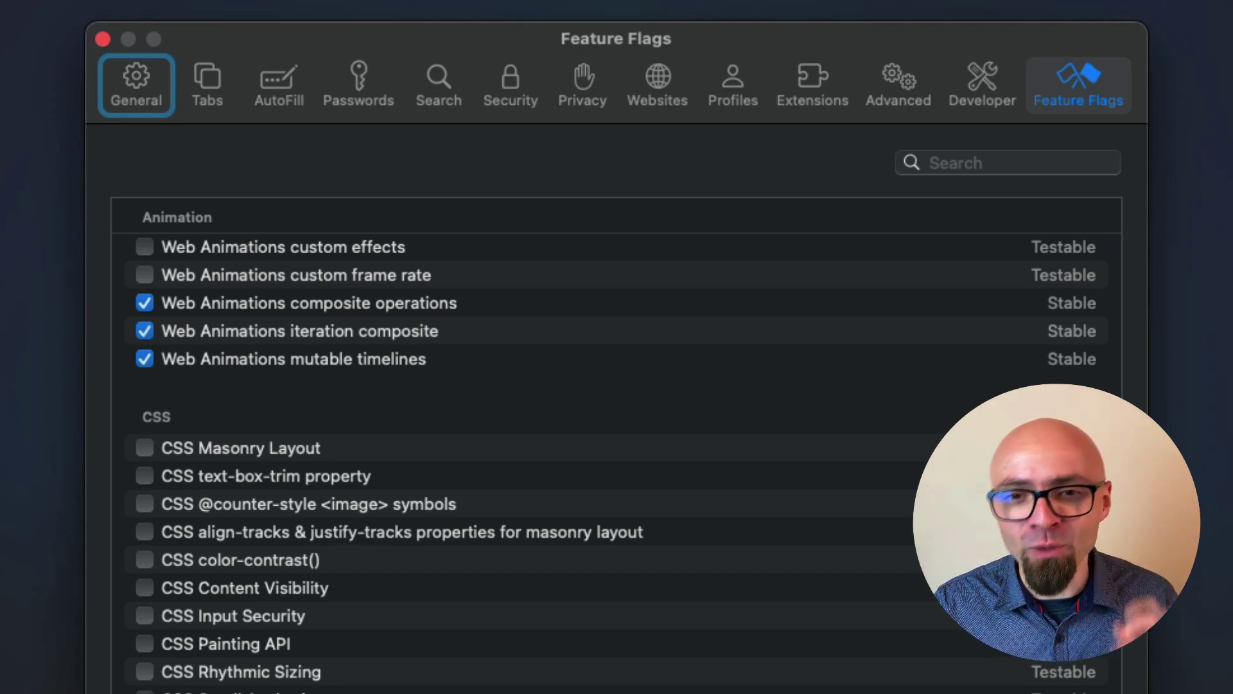
{"action": "scroll", "coordinate": [626, 447], "scroll_direction": "up", "scroll_amount": 2}
{"action": "scroll", "coordinate": [616, 449], "scroll_direction": "down", "scroll_amount": 10}
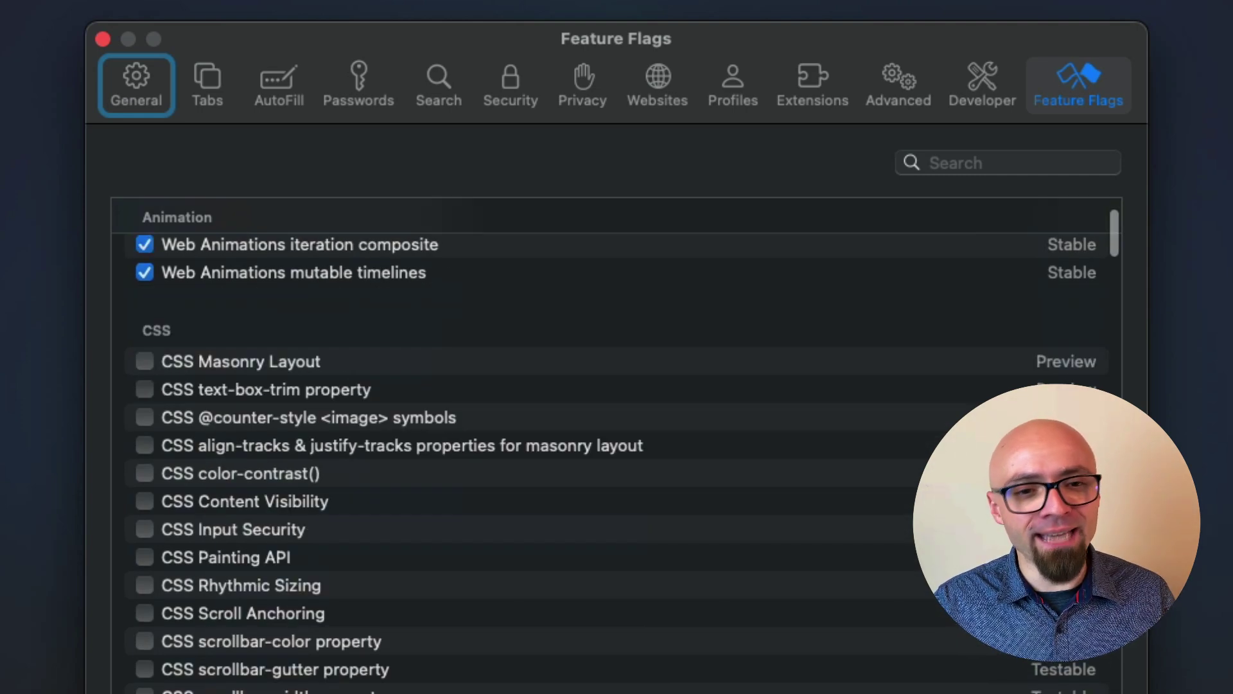
{"action": "scroll", "coordinate": [616, 450], "scroll_direction": "down", "scroll_amount": 10}
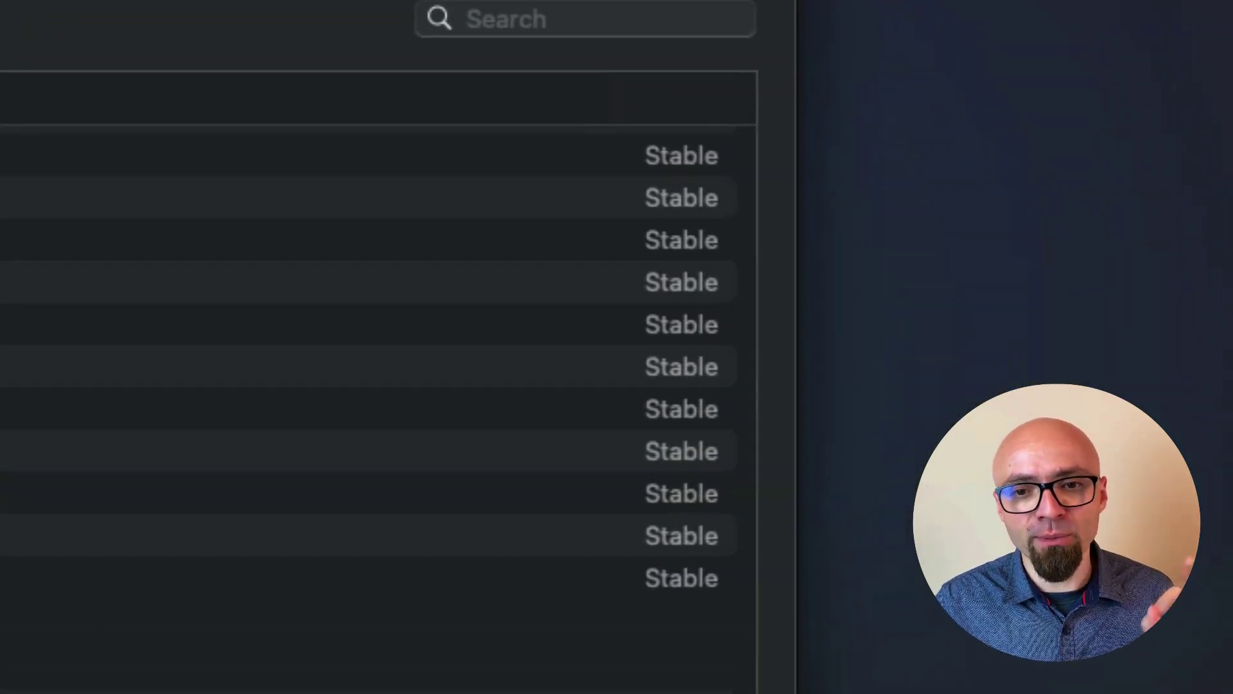
{"action": "scroll", "coordinate": [372, 411], "scroll_direction": "down", "scroll_amount": 3}
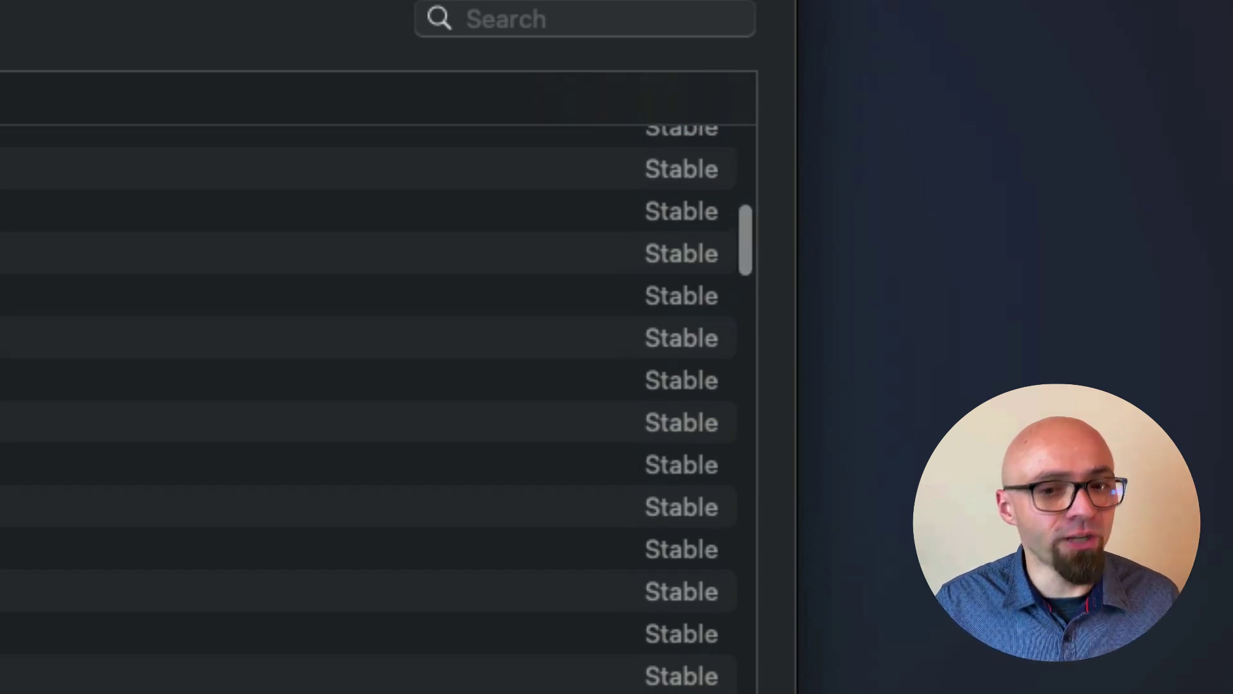
{"action": "scroll", "coordinate": [373, 411], "scroll_direction": "up", "scroll_amount": 4}
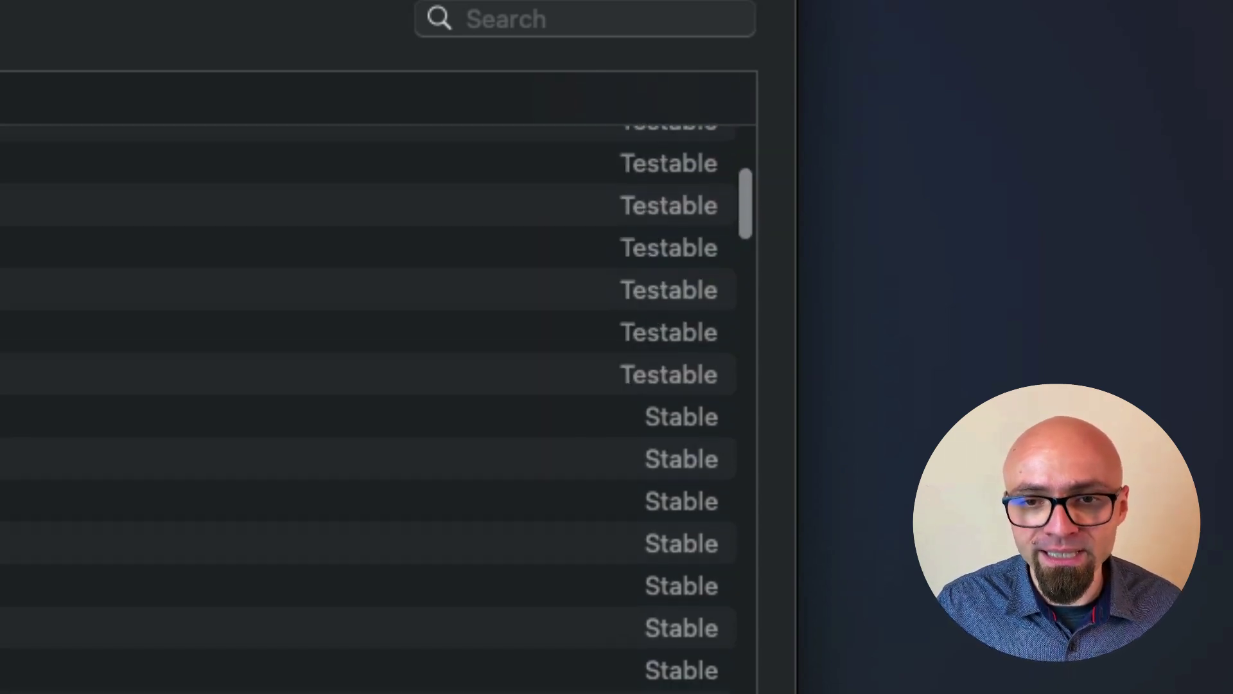
{"action": "scroll", "coordinate": [373, 411], "scroll_direction": "up", "scroll_amount": 3}
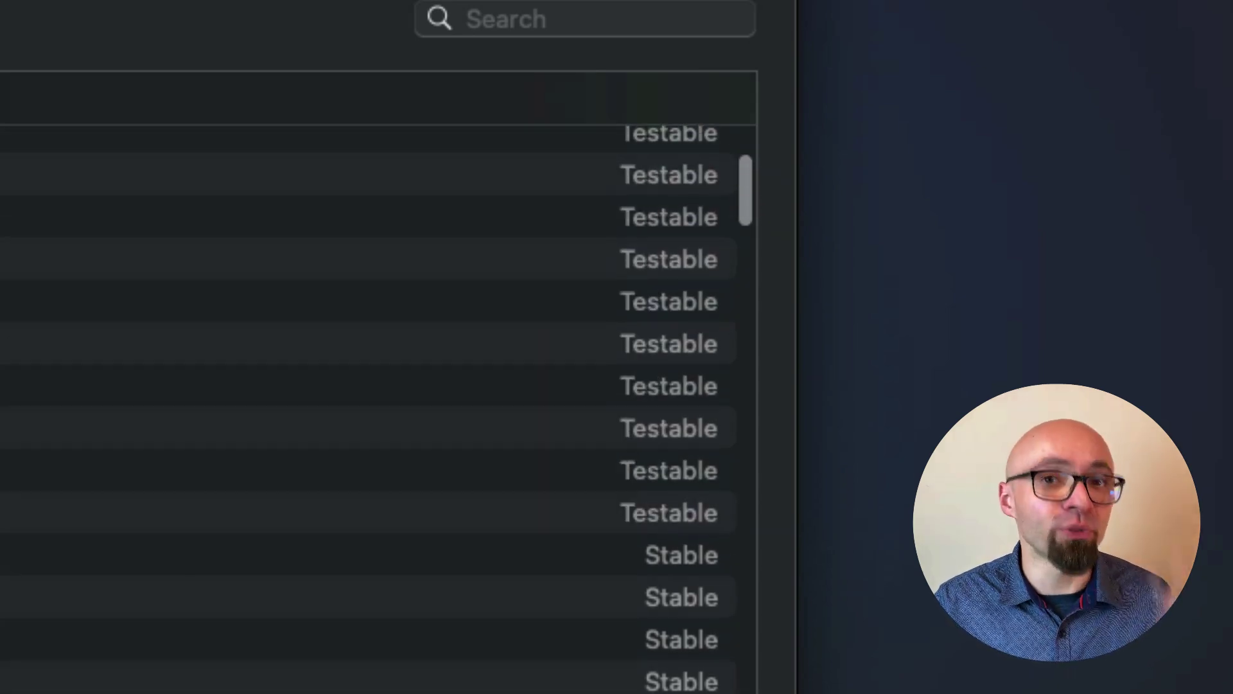
{"action": "scroll", "coordinate": [372, 411], "scroll_direction": "up", "scroll_amount": 5}
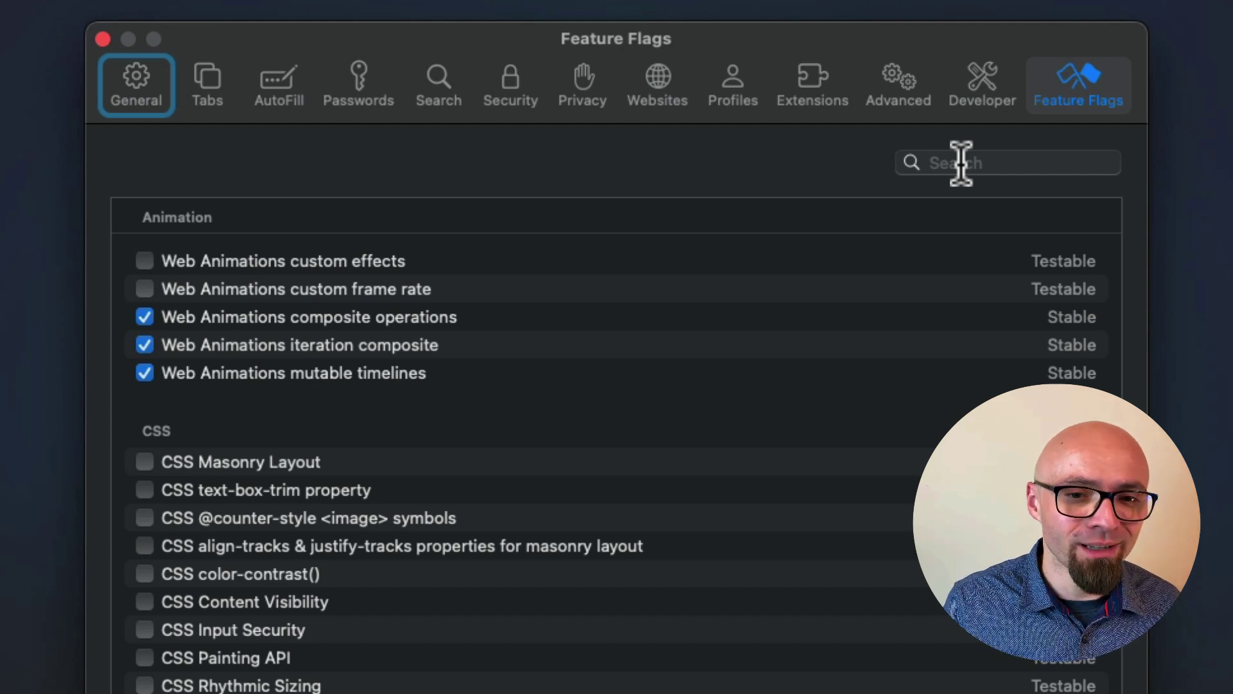
- Tick CSS Masonry Layout, then scroll down through the Privacy and Developer flags
{"action": "scroll", "coordinate": [196, 429], "scroll_direction": "down", "scroll_amount": 1}
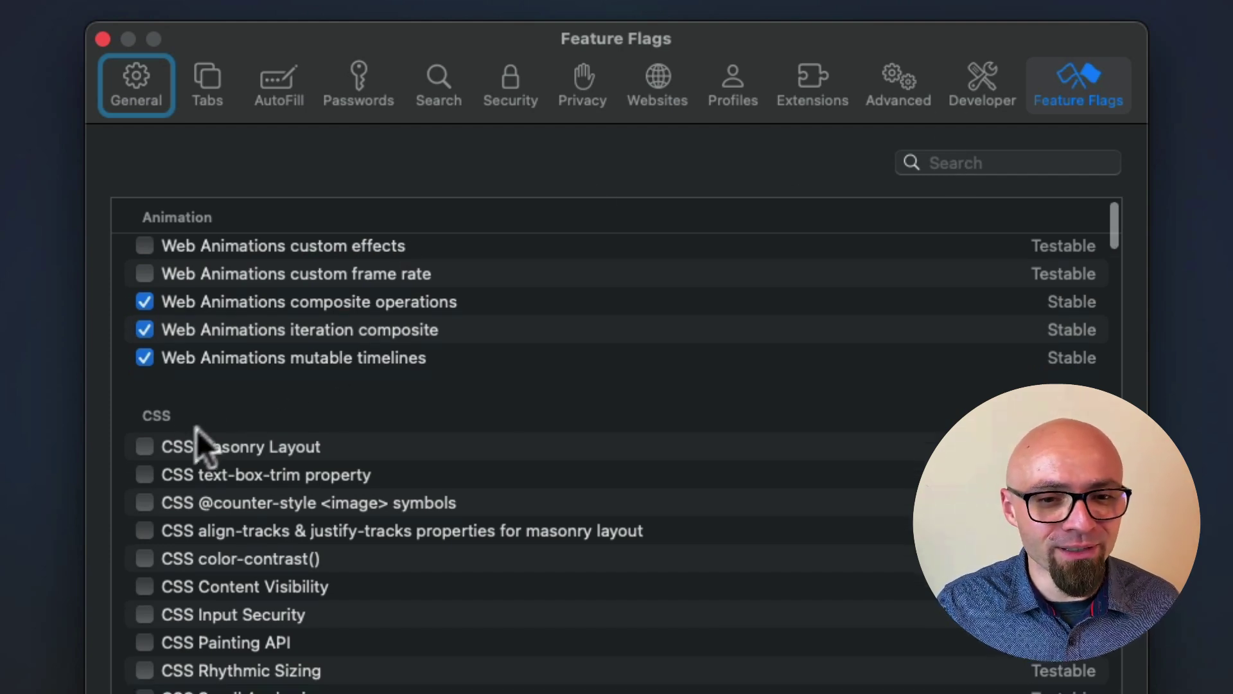
{"action": "left_click", "coordinate": [144, 446]}
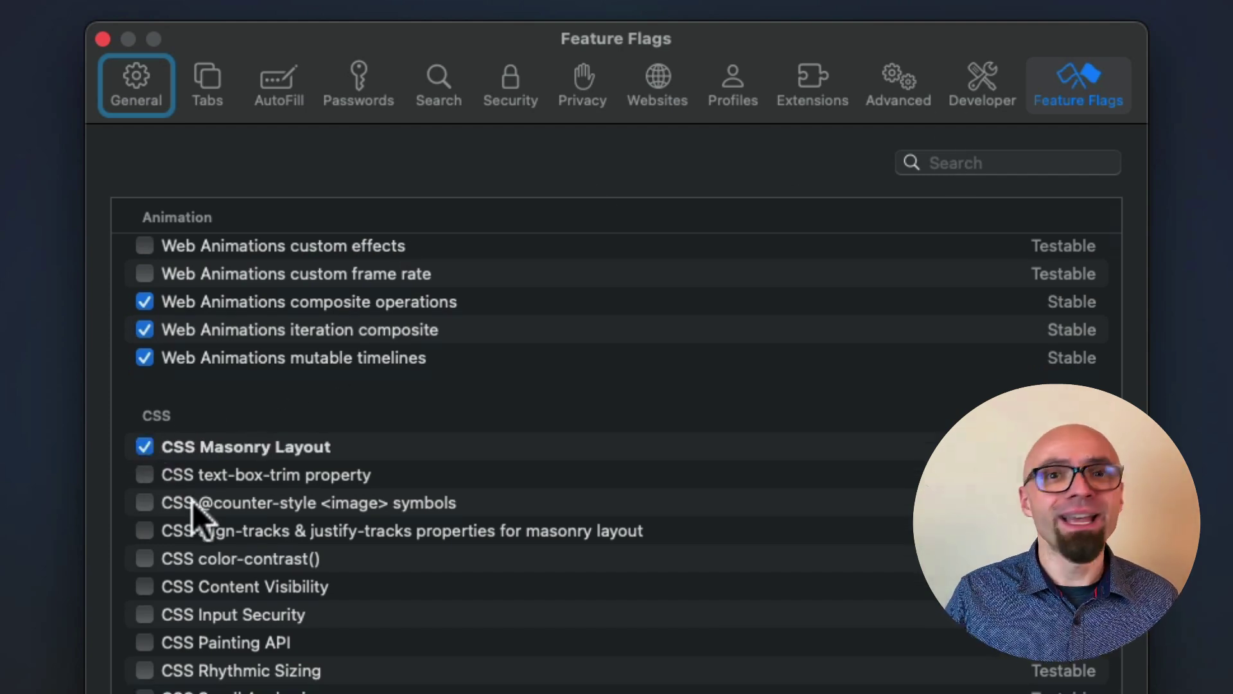
{"action": "scroll", "coordinate": [1108, 200], "scroll_direction": "up", "scroll_amount": 1}
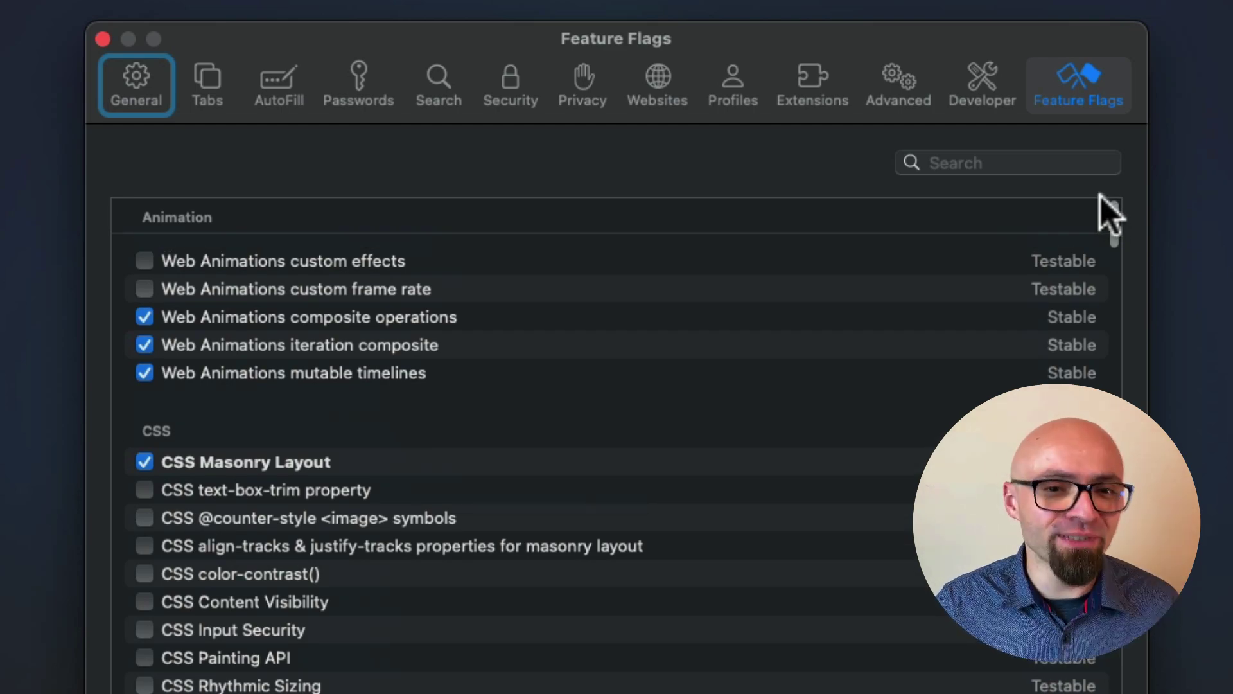
{"action": "left_click_drag", "start_coordinate": [1100, 199], "coordinate": [1102, 462]}
{"action": "scroll", "coordinate": [613, 463], "scroll_direction": "down", "scroll_amount": 20}
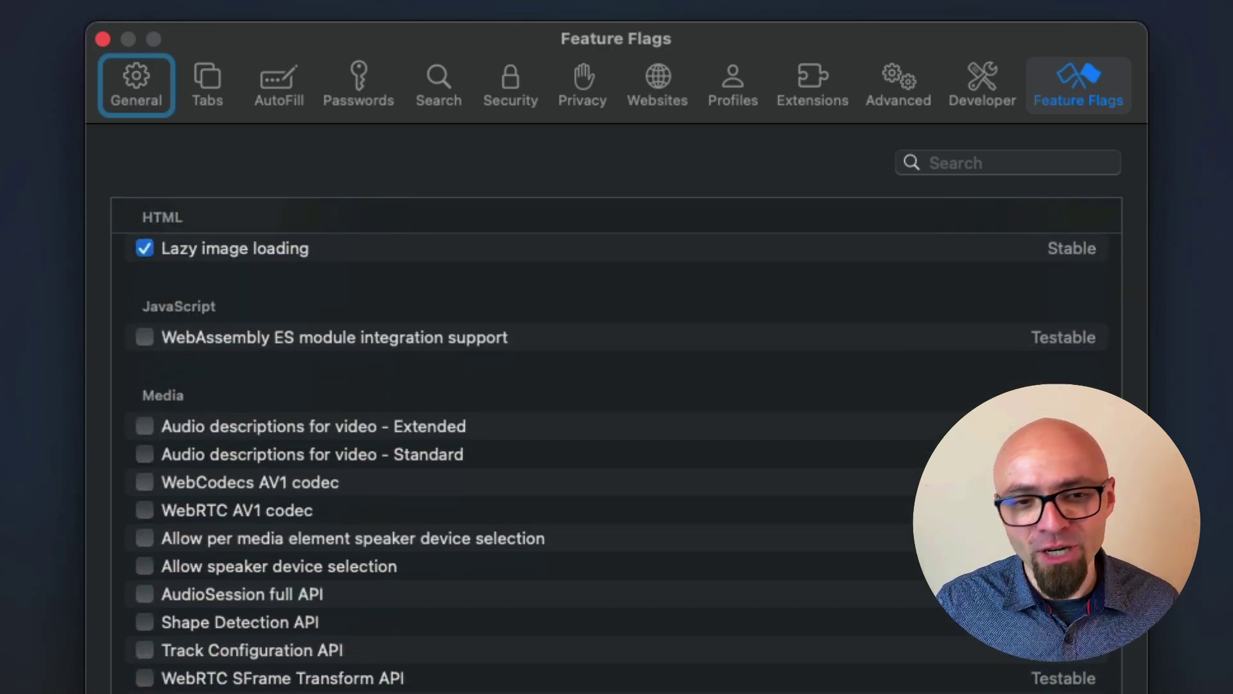
{"action": "scroll", "coordinate": [1068, 674], "scroll_direction": "down", "scroll_amount": 15}
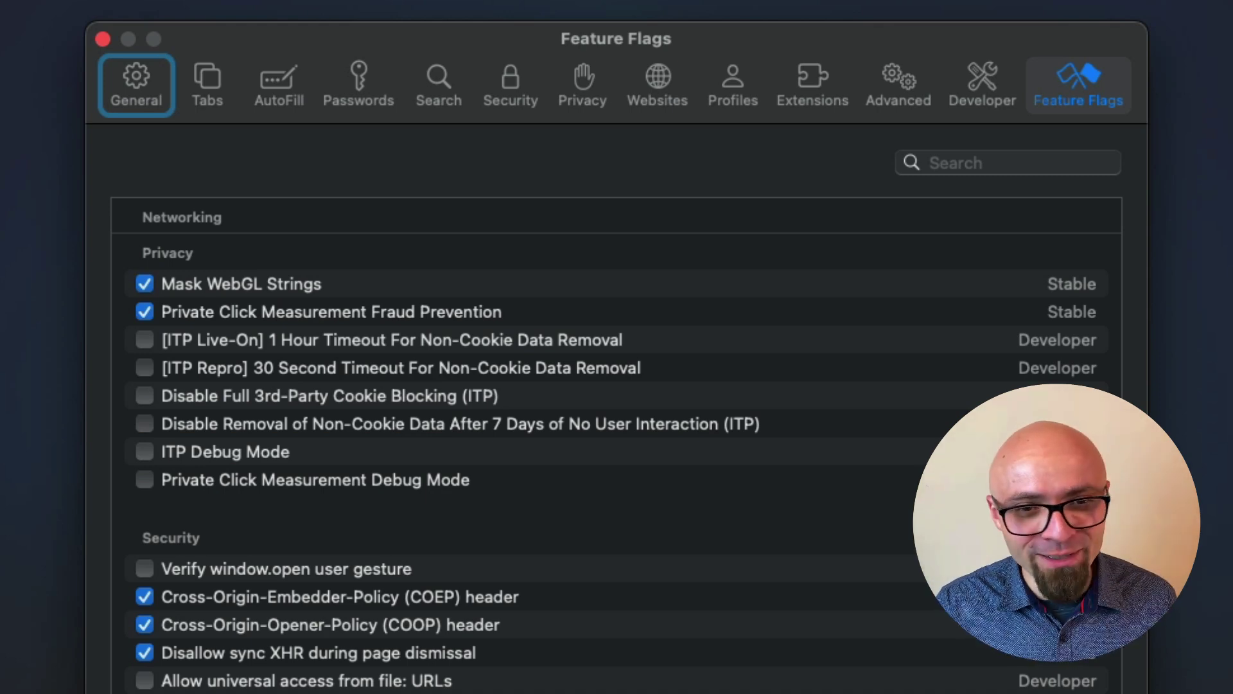
{"action": "scroll", "coordinate": [578, 449], "scroll_direction": "up", "scroll_amount": 15}
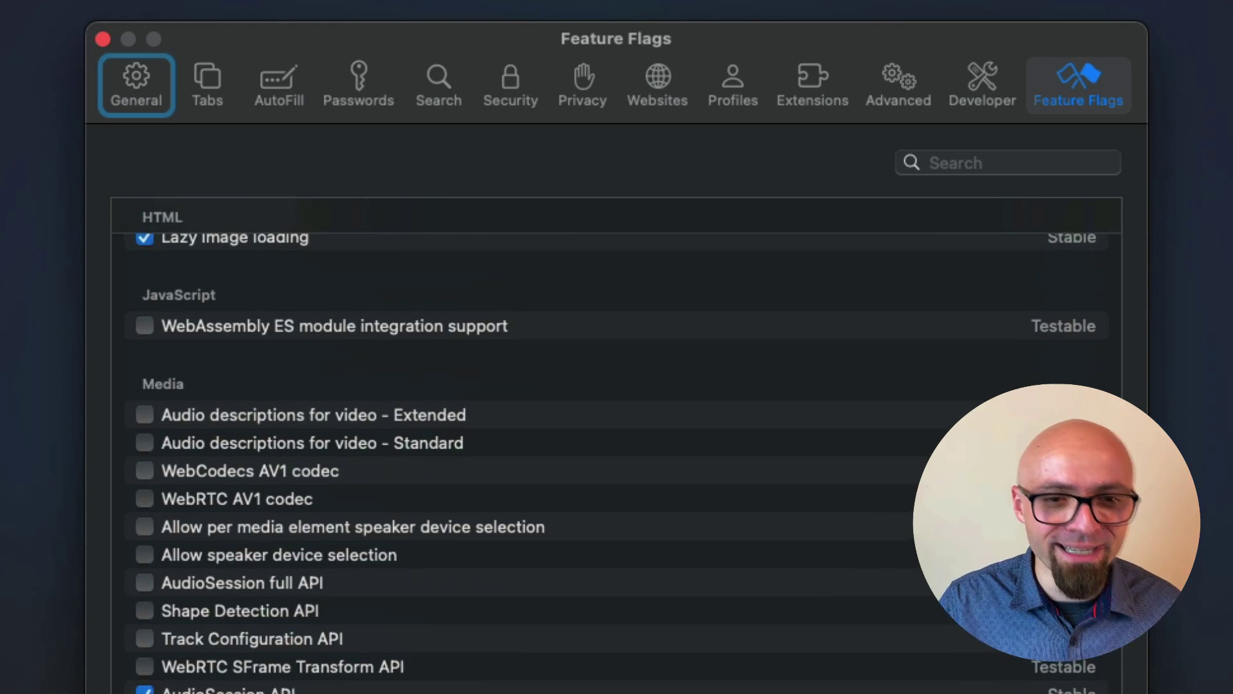
{"action": "scroll", "coordinate": [578, 449], "scroll_direction": "down", "scroll_amount": 2}
{"action": "scroll", "coordinate": [578, 450], "scroll_direction": "down", "scroll_amount": 10}
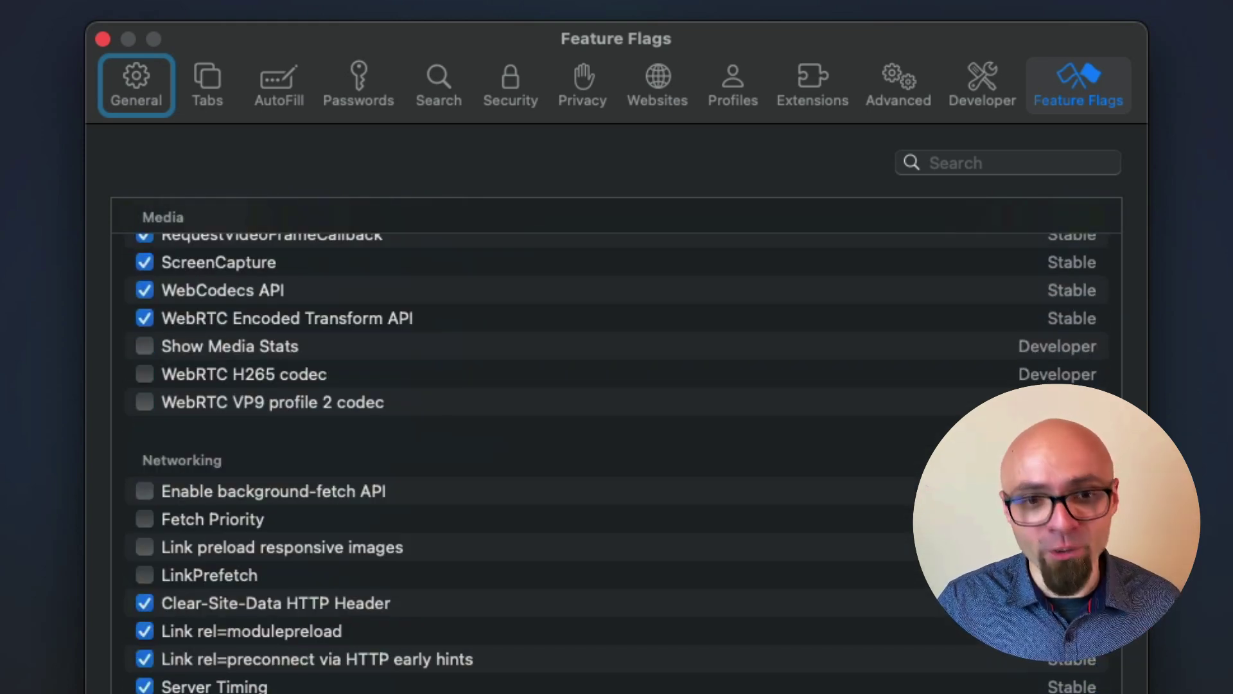